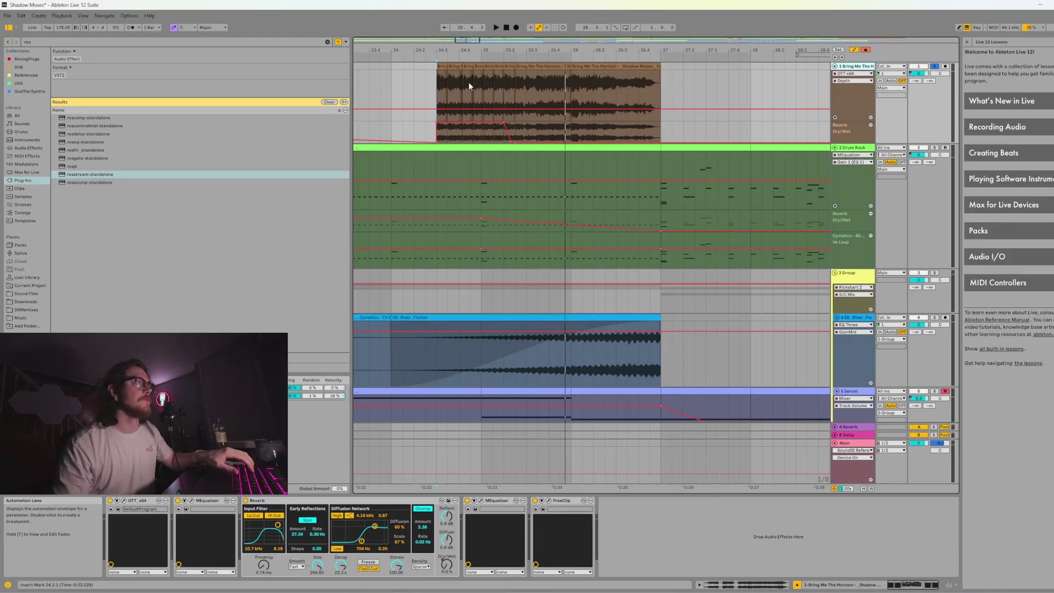
Play back the Drum Rack track from bar 43 to review the drum loop section
click(809, 155)
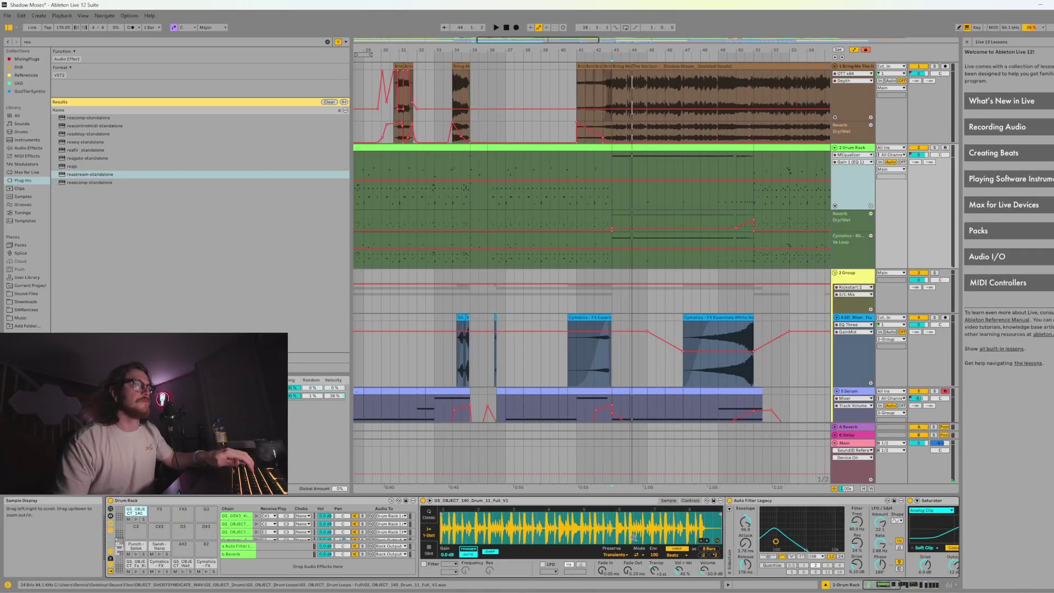
click(612, 205)
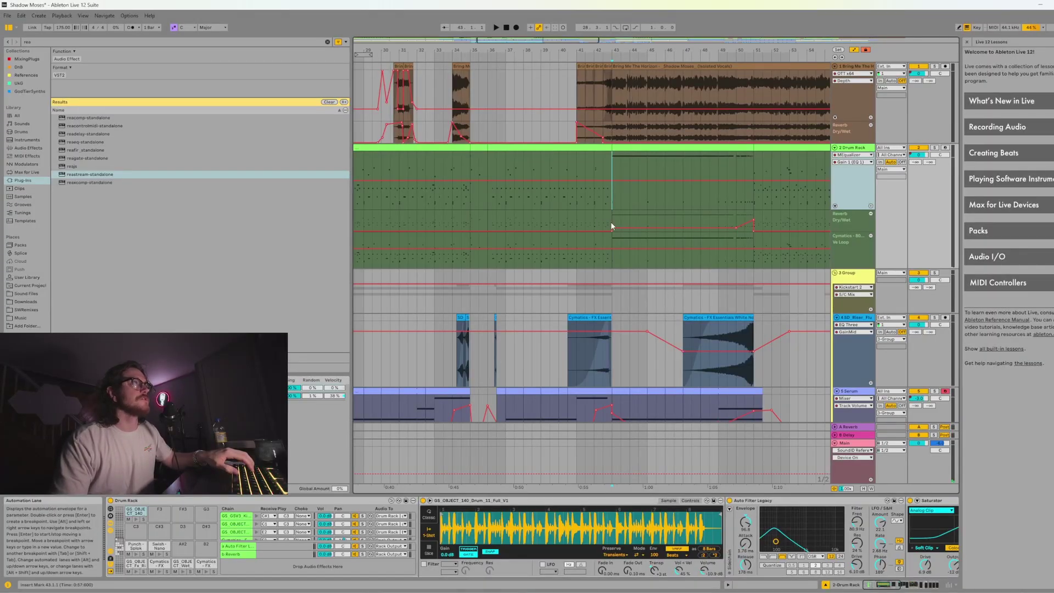
key(space)
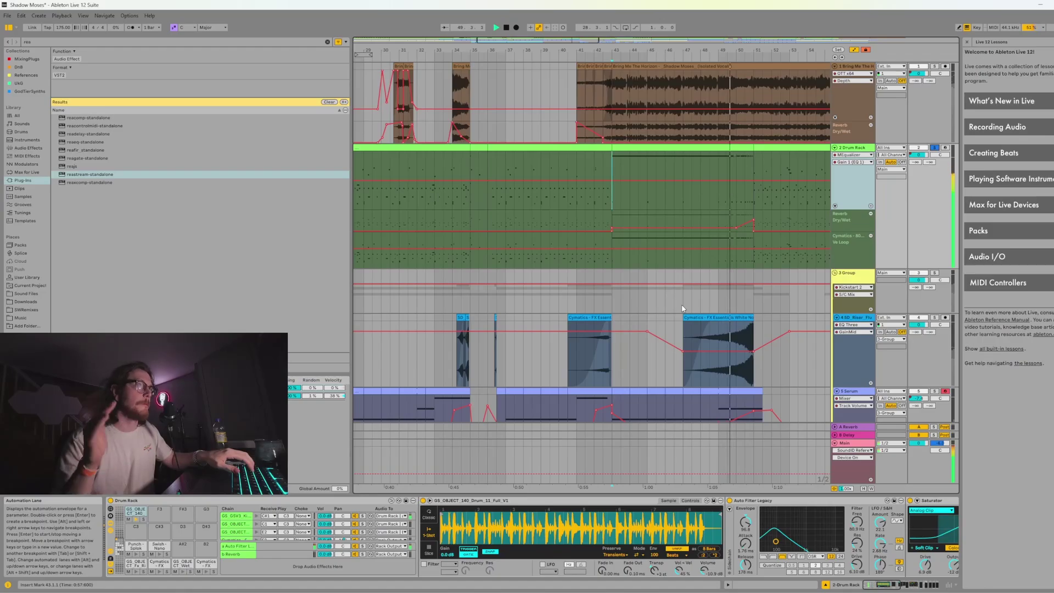
key(space)
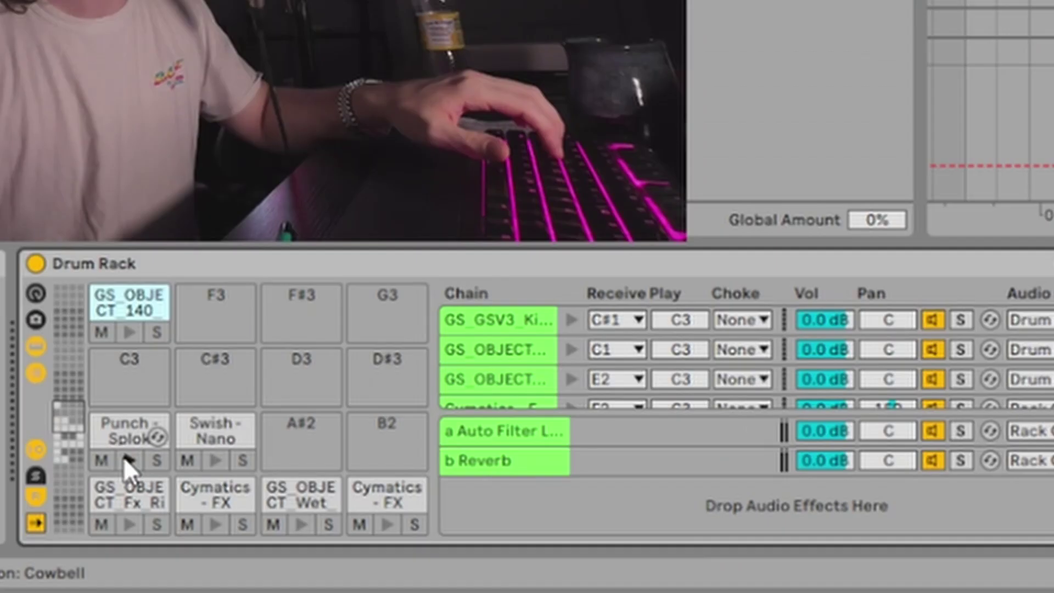
Audition the Punch - Splok pad in the Drum Rack and play the drums leading into bar 43
click(150, 462)
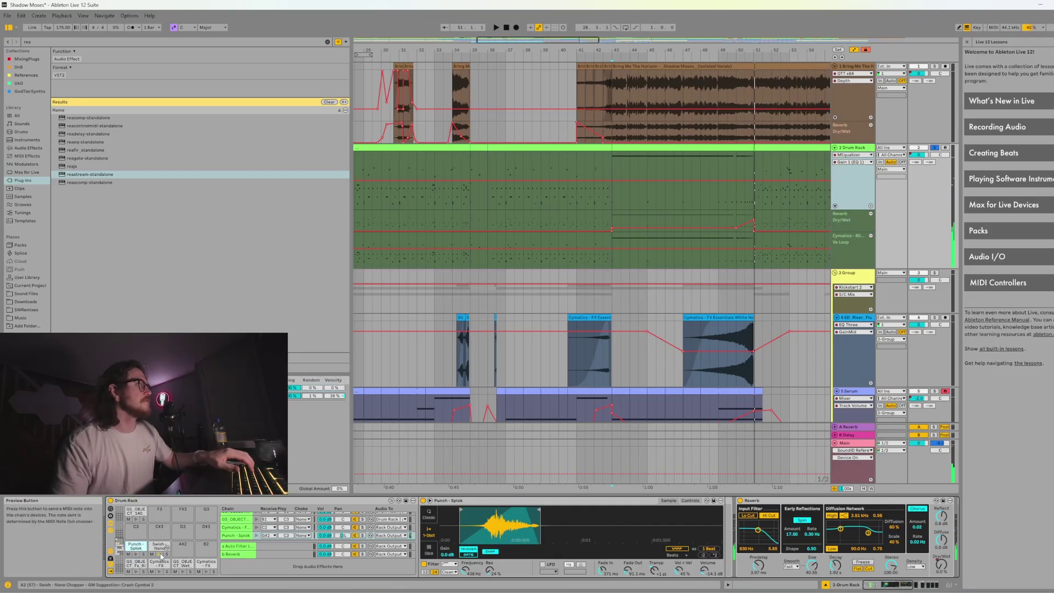
click(489, 193)
key(space)
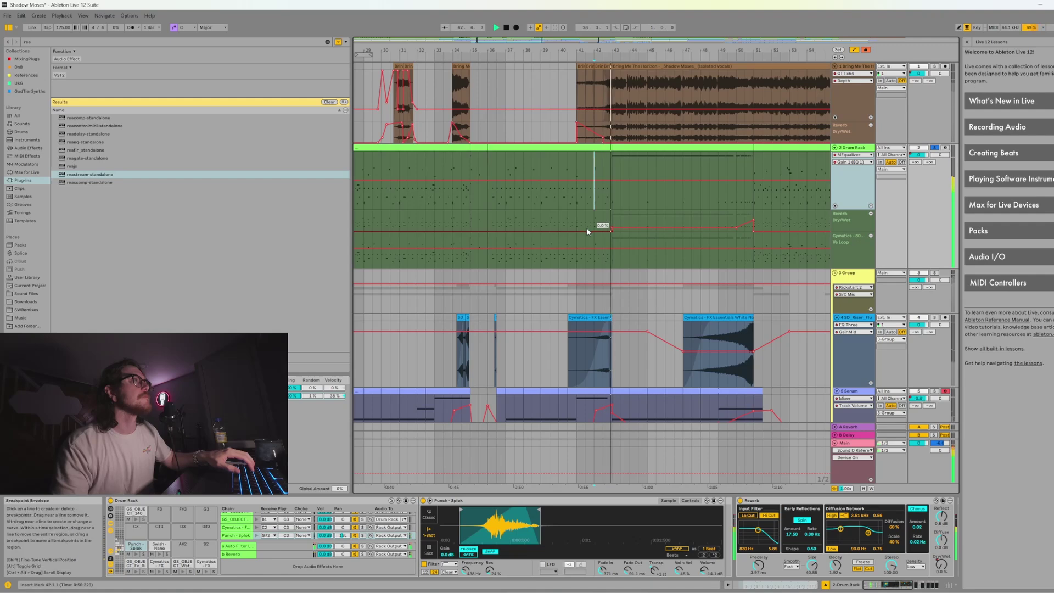
key(space)
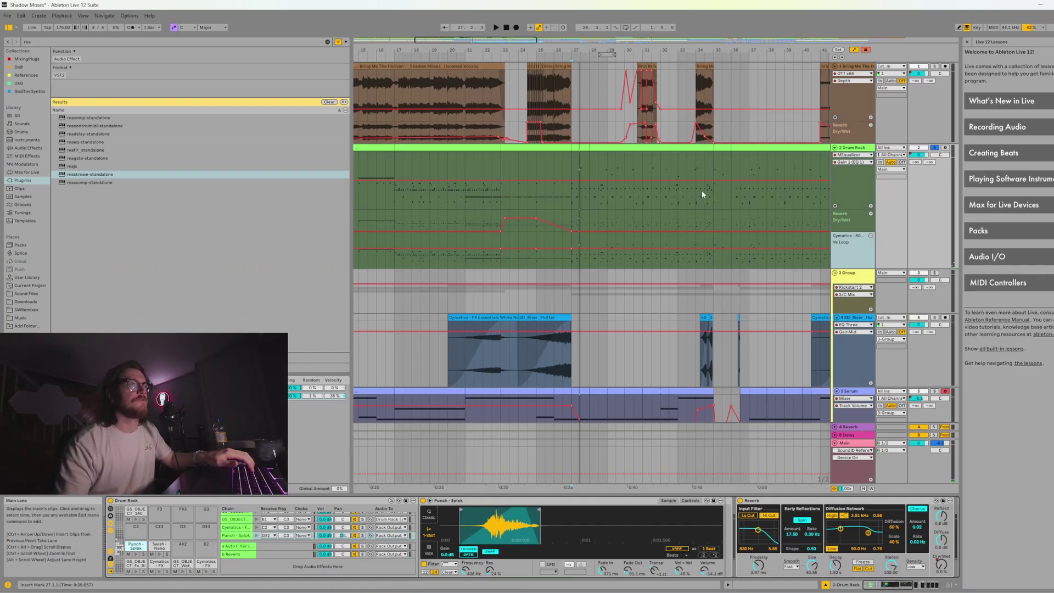
Look through the group, Serum, Kontakt and sub tracks and inspect the riser clips before bar 27 on the riser track
scroll(725, 253, down, 6)
scroll(762, 355, up, 4)
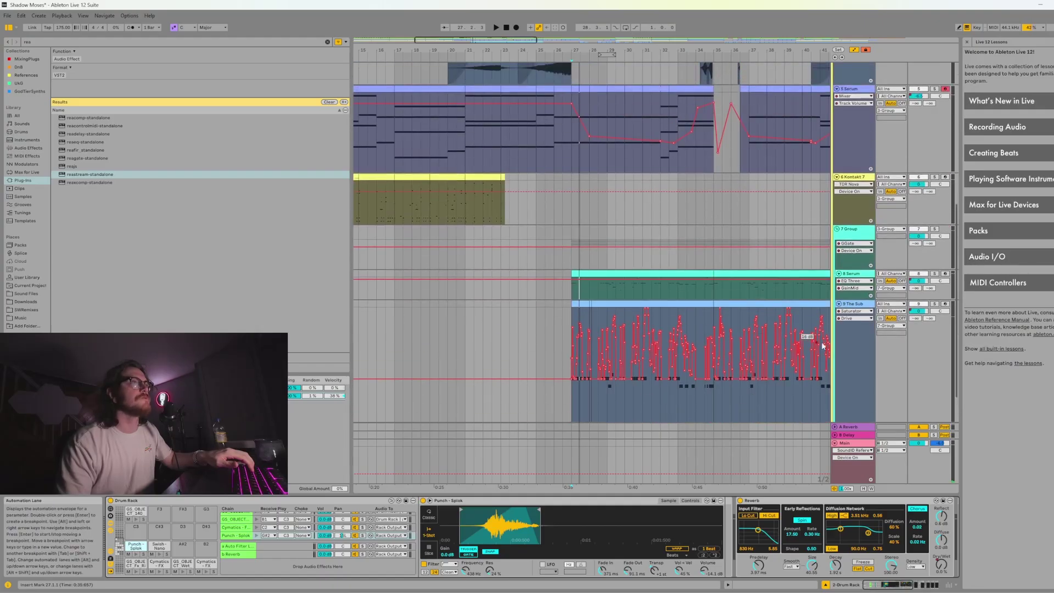
scroll(708, 330, up, 2)
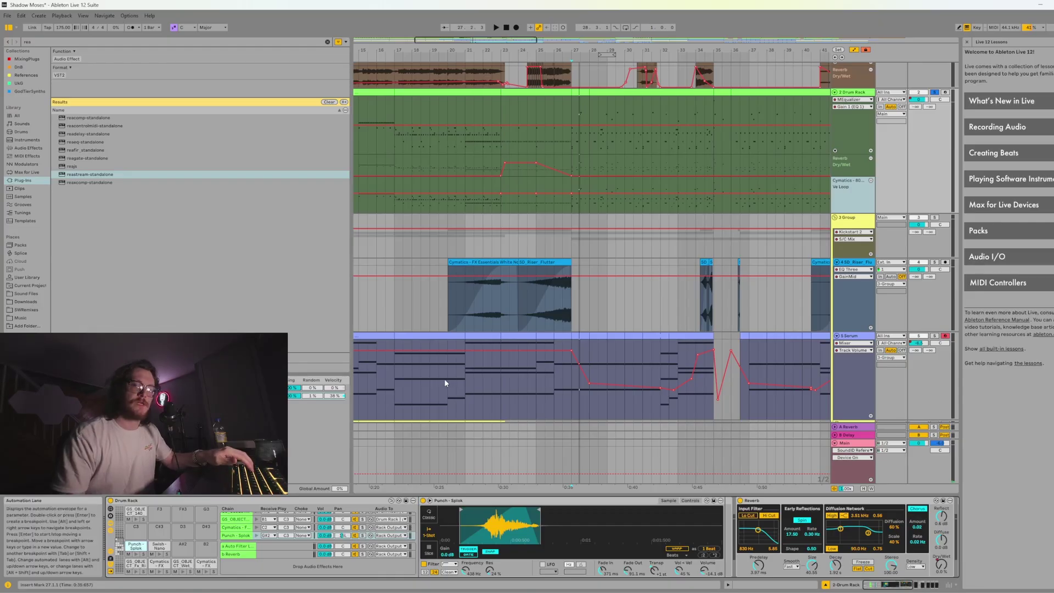
scroll(456, 383, down, 3)
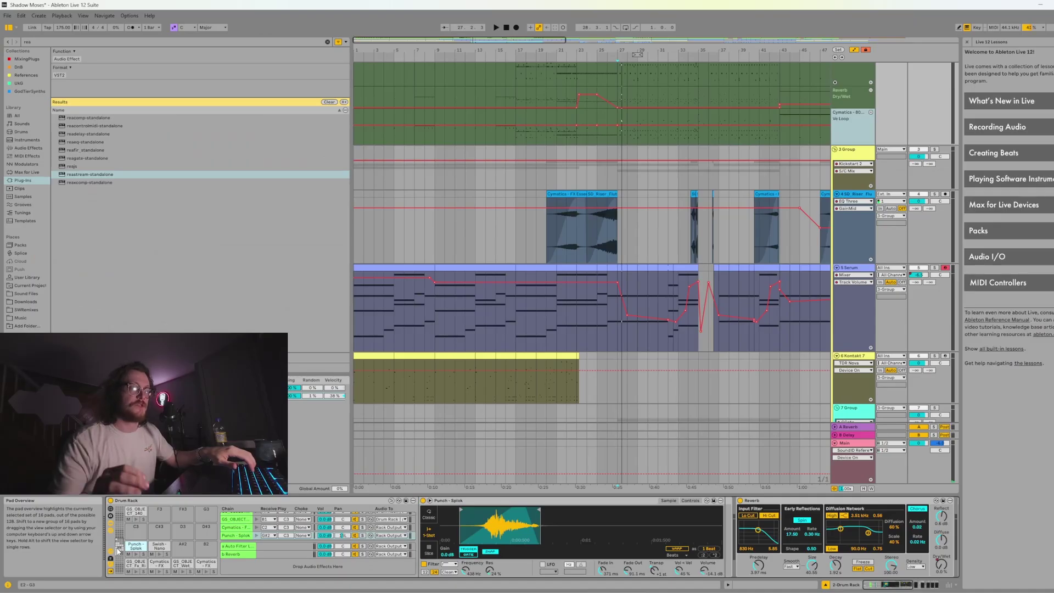
drag(546, 234, 617, 234)
click(551, 241)
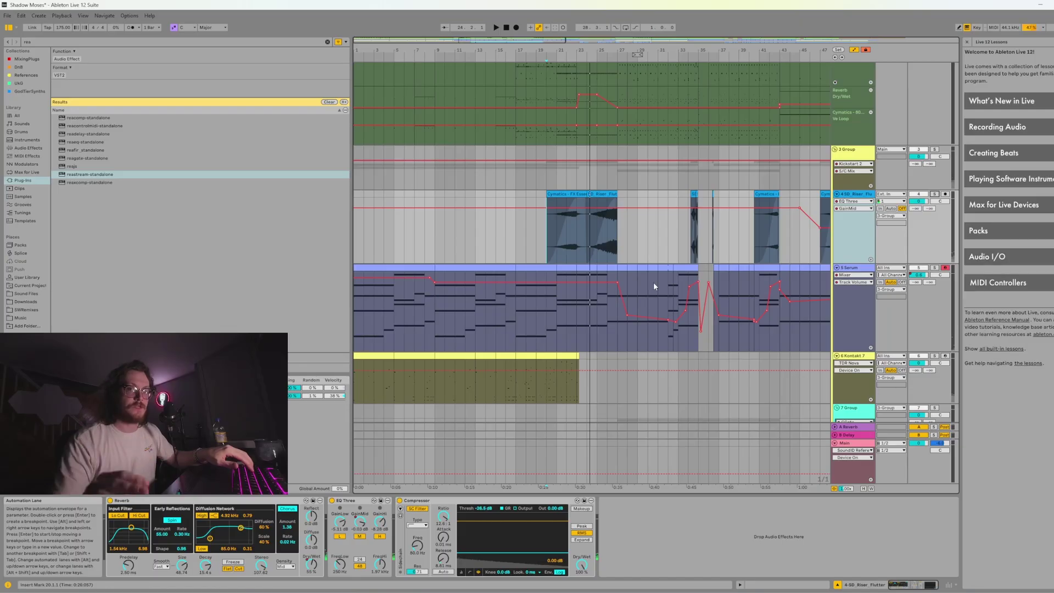
scroll(592, 295, down, 3)
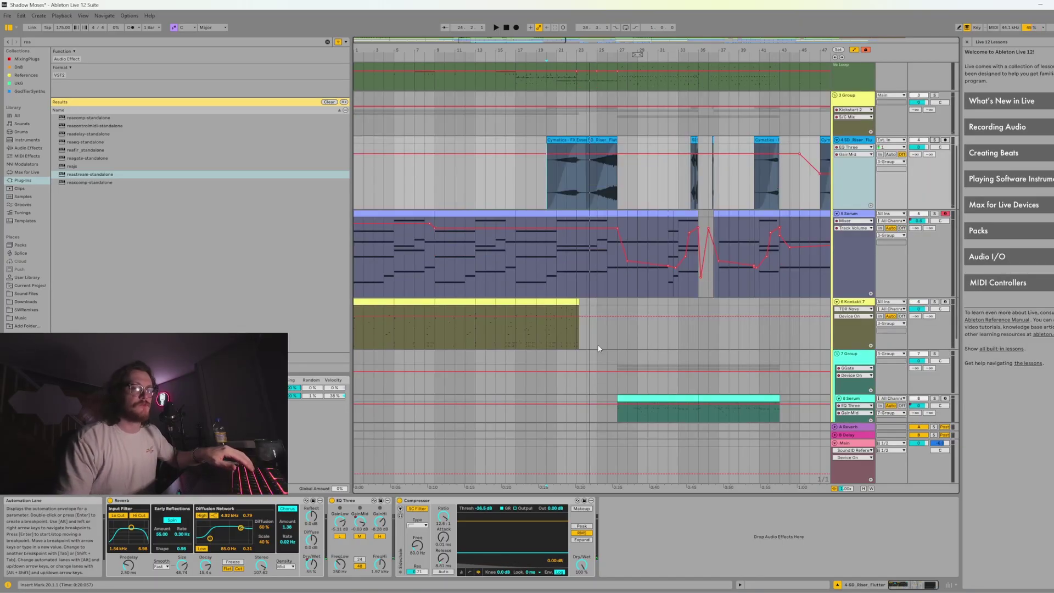
scroll(543, 212, up, 8)
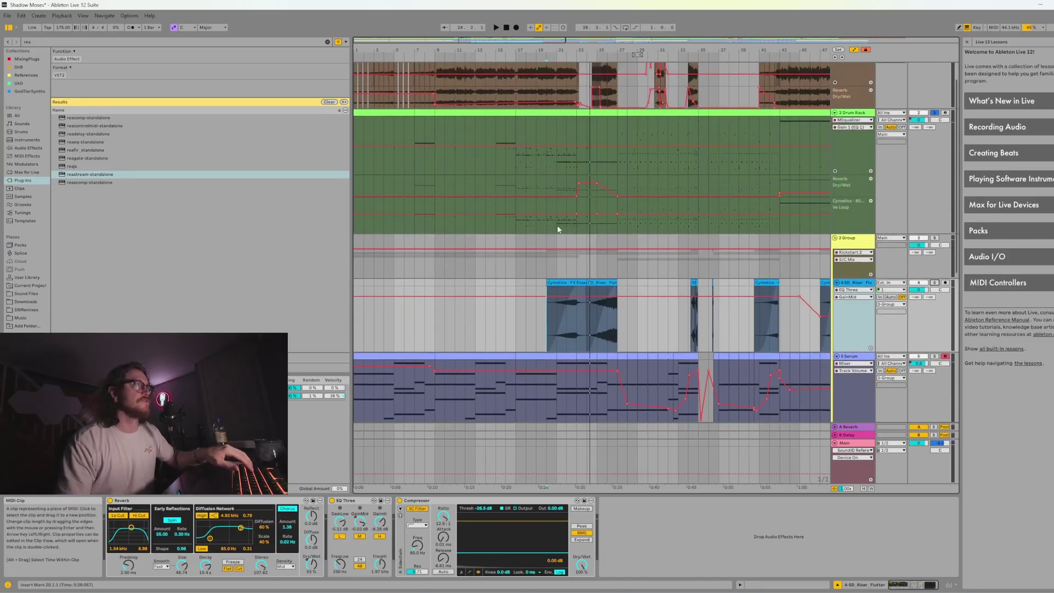
Select the Drum Rack track and audition its GS_OBJECT snare pad
click(539, 112)
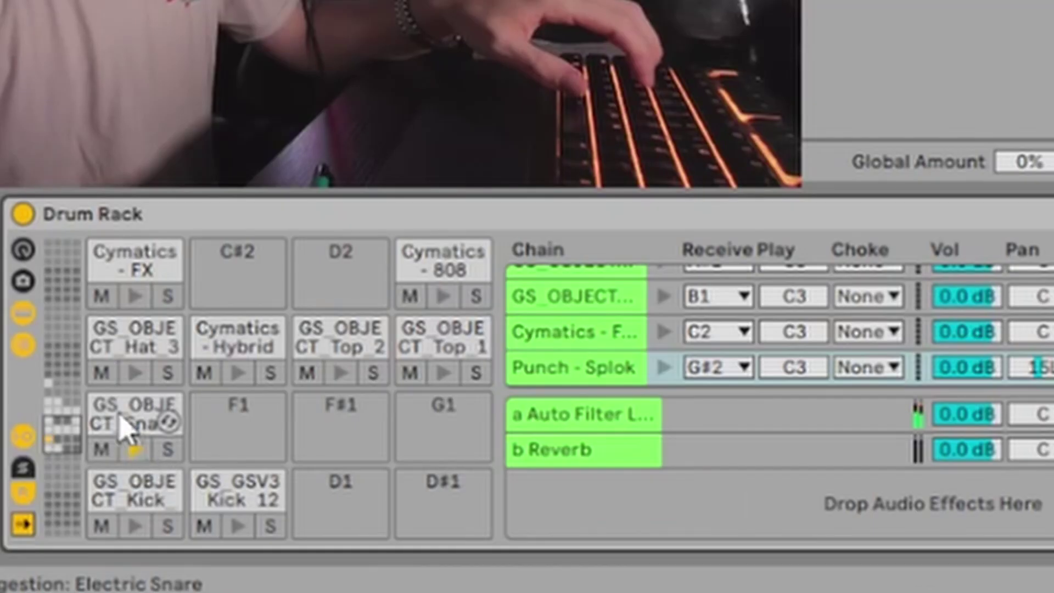
click(135, 549)
drag(903, 585, 912, 584)
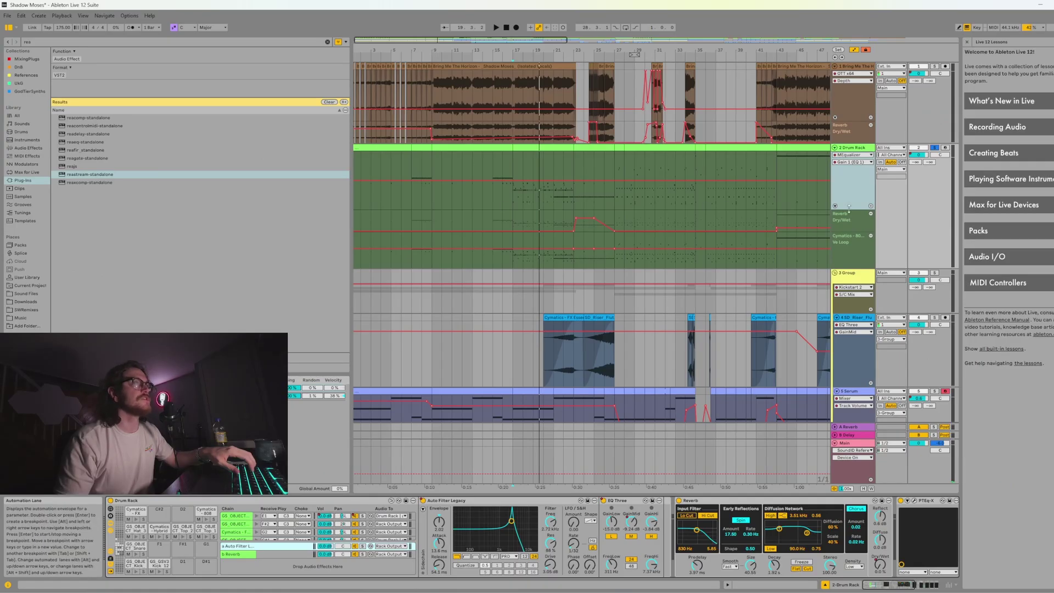
Play the drums from bar 17 with the MEqualizer automation shown, and inspect the Drum Rack's Auto Filter Legacy return chain
key(space)
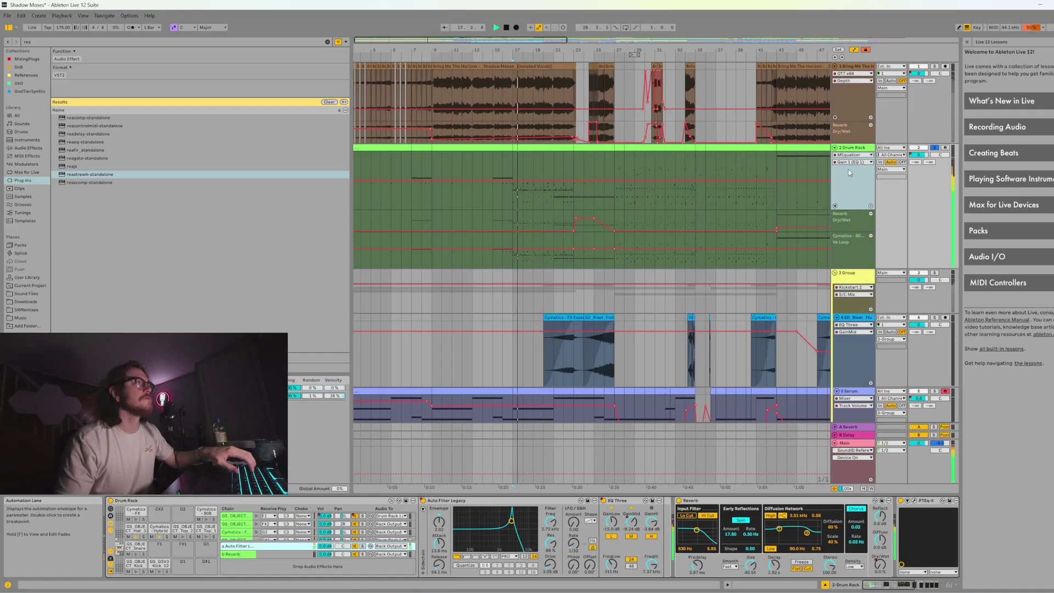
click(859, 155)
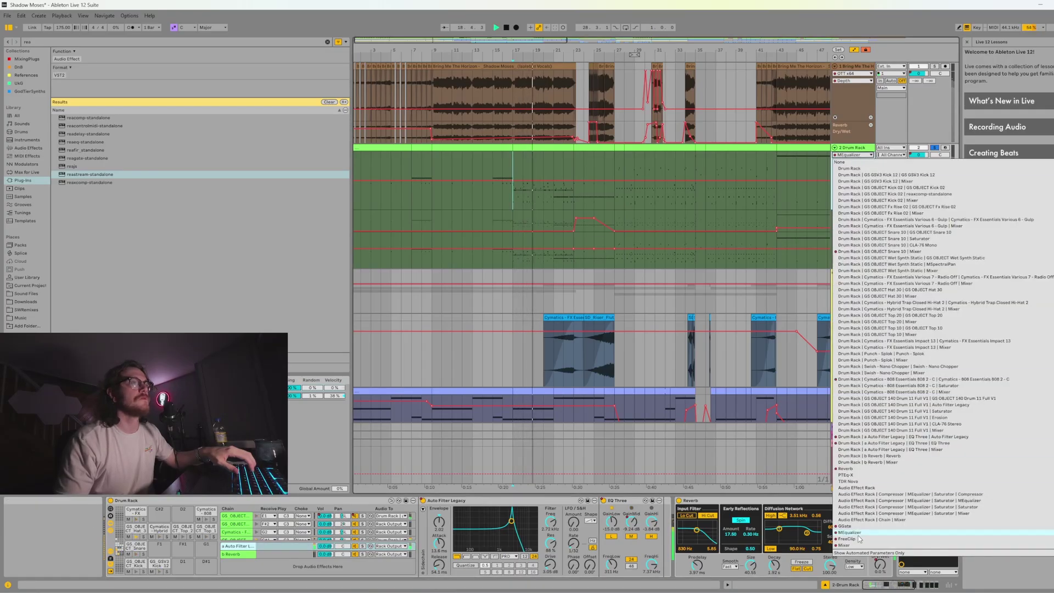
click(849, 532)
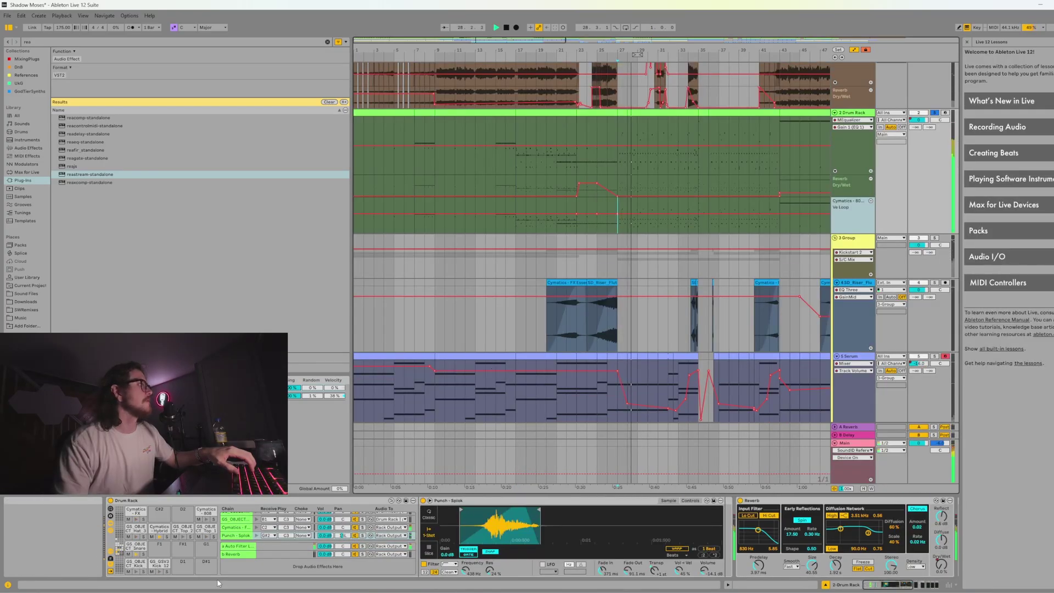
click(238, 545)
key(space)
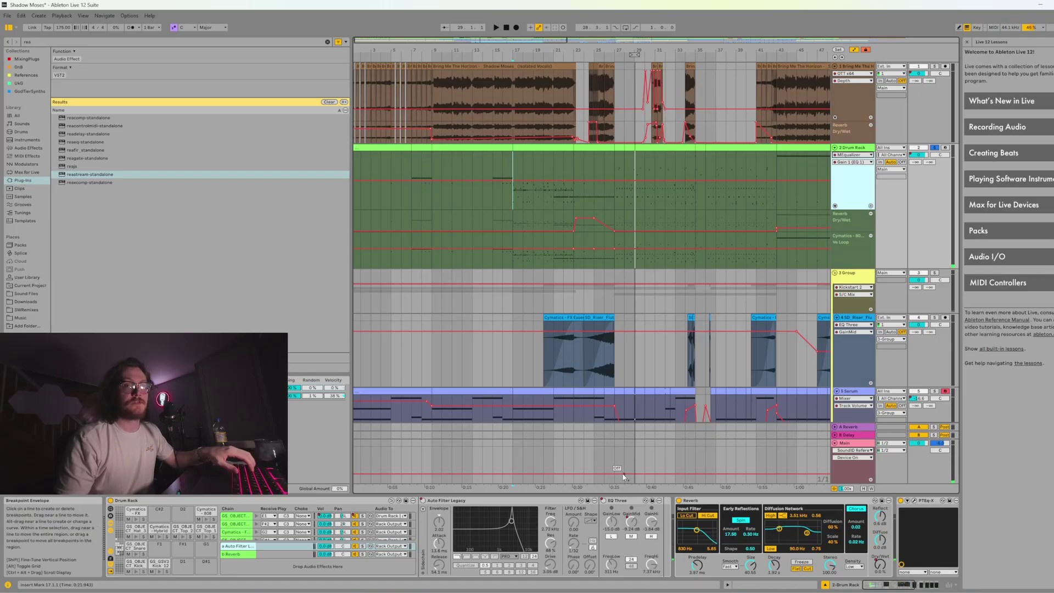
key(space)
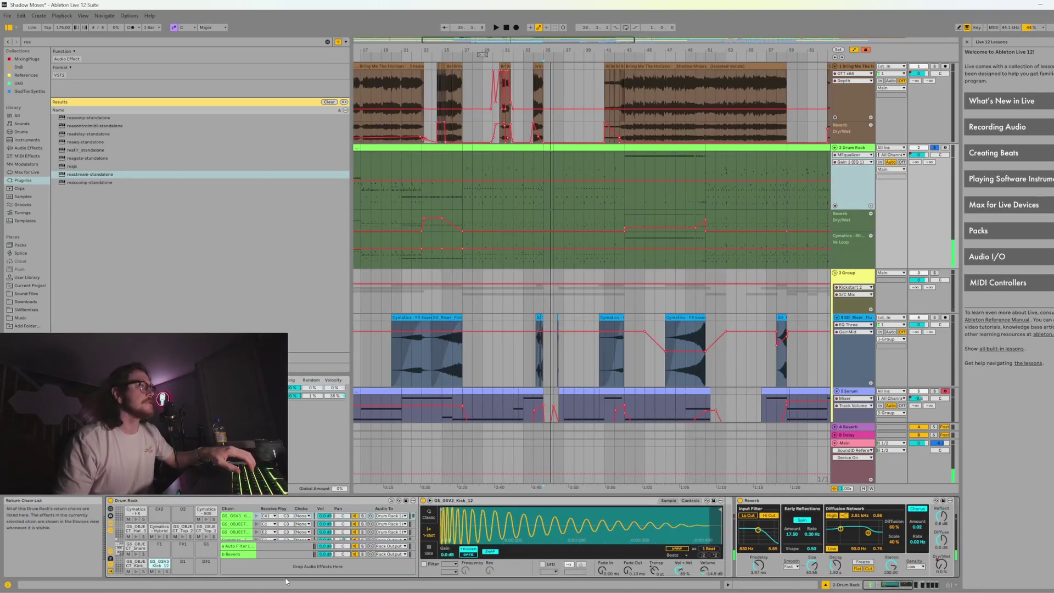
Inspect the ReaXcomp settings on the kick pad and the CLA-76 Mono settings on the snare pad, closing both plug-in windows
click(135, 563)
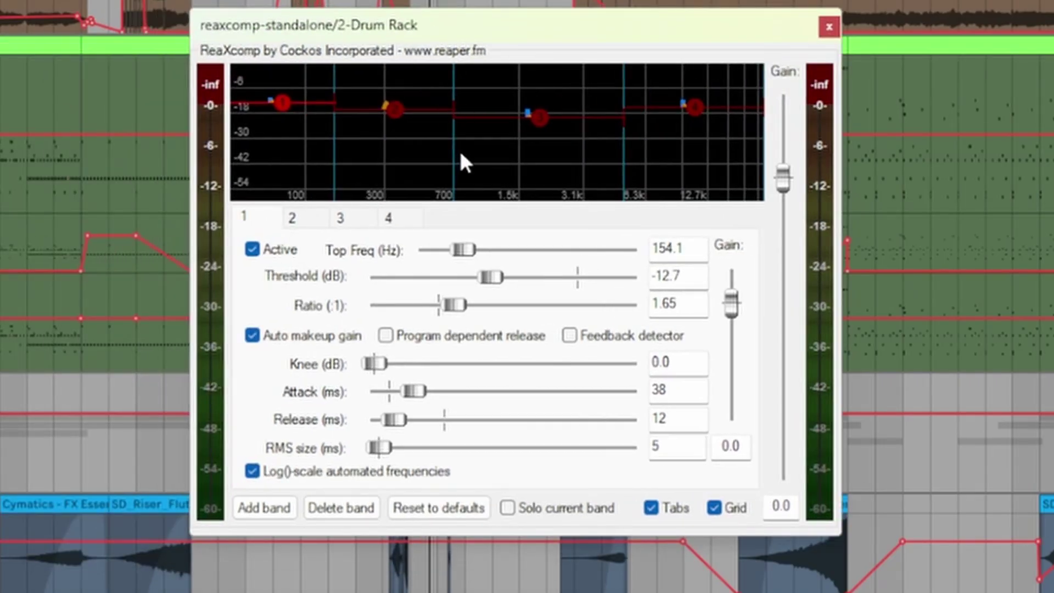
drag(406, 24, 439, 51)
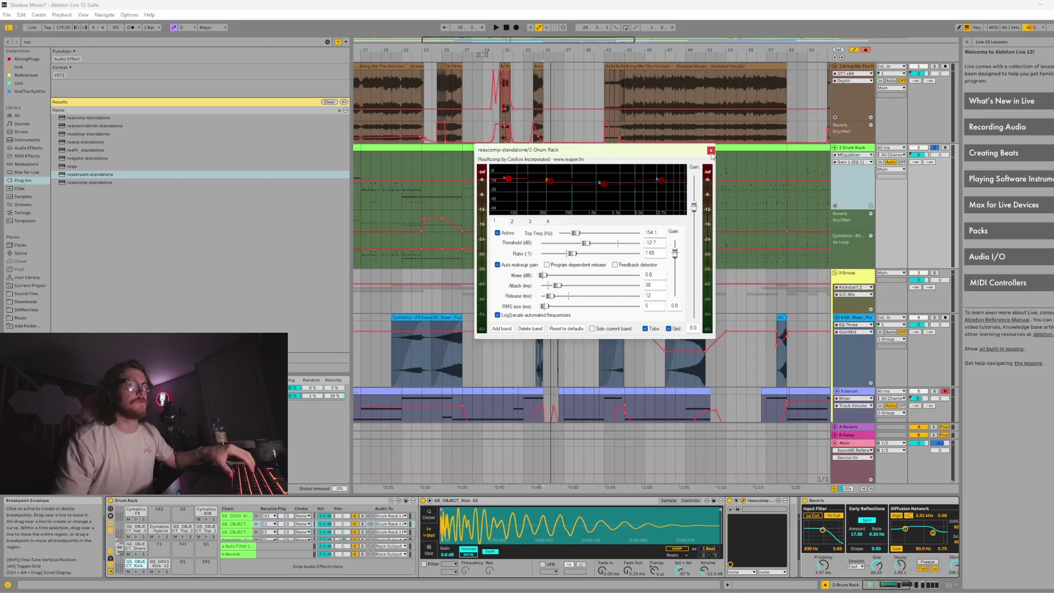
click(711, 151)
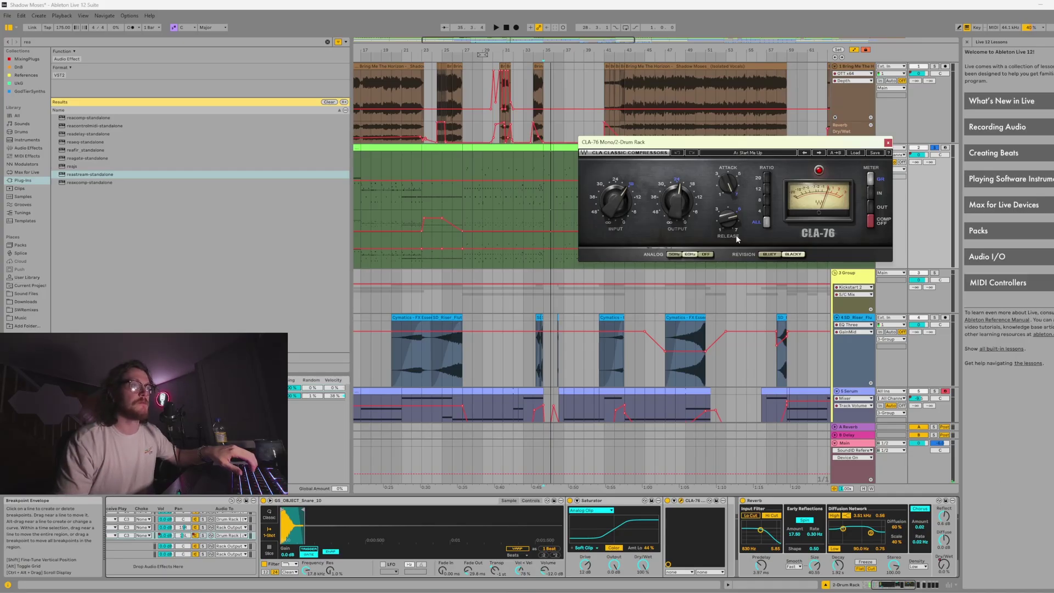
click(888, 143)
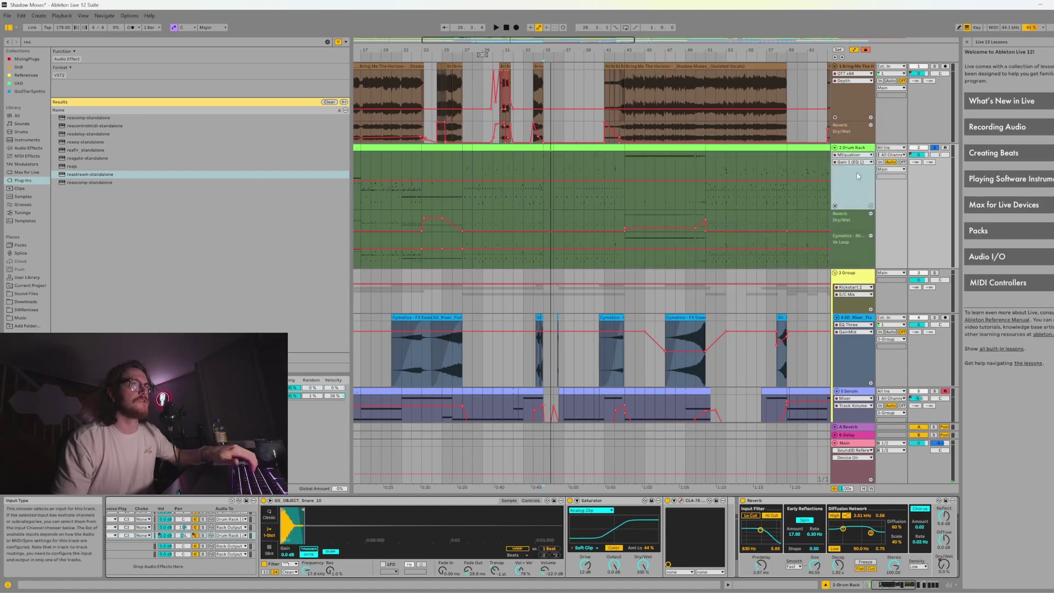
Examine the panning of the Drum Rack's hi-hat chains and listen to the drum playback
click(885, 588)
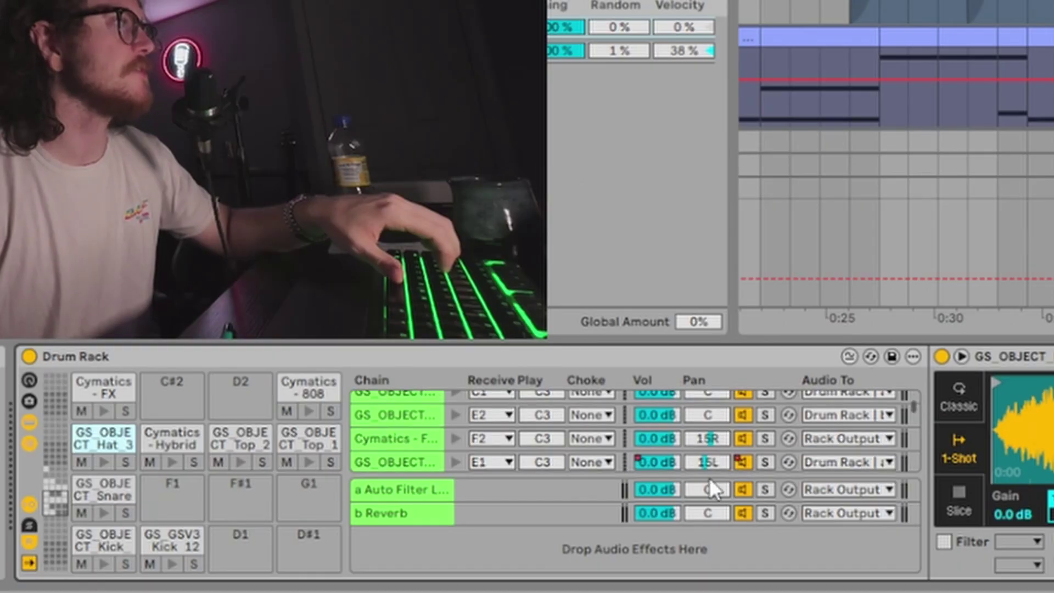
click(708, 348)
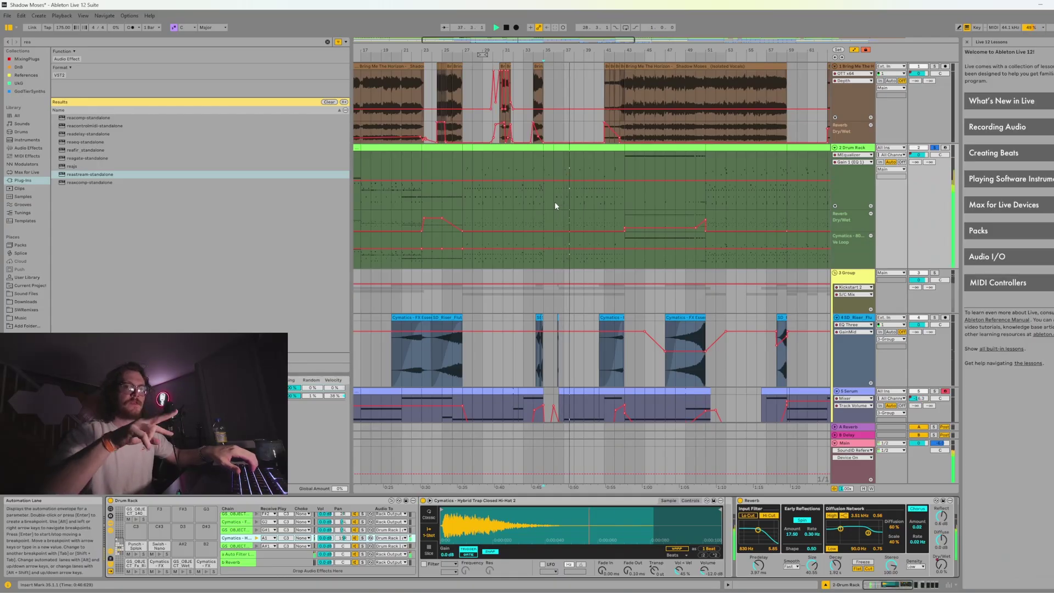
key(space)
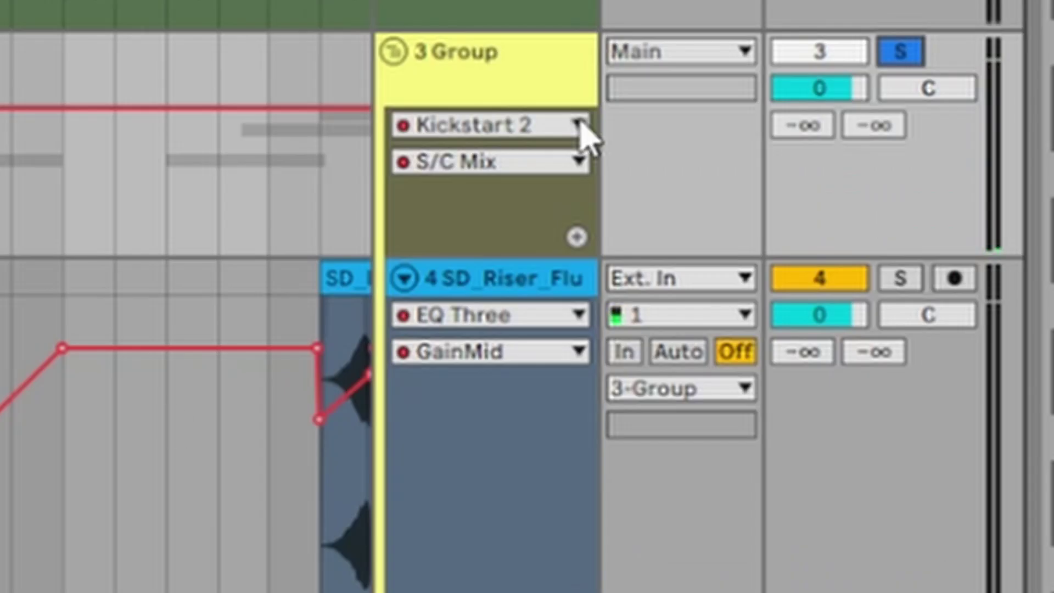
Select the yellow 3 Group track, then select the 8 Serum track's clip and open its Serum synth window
click(497, 61)
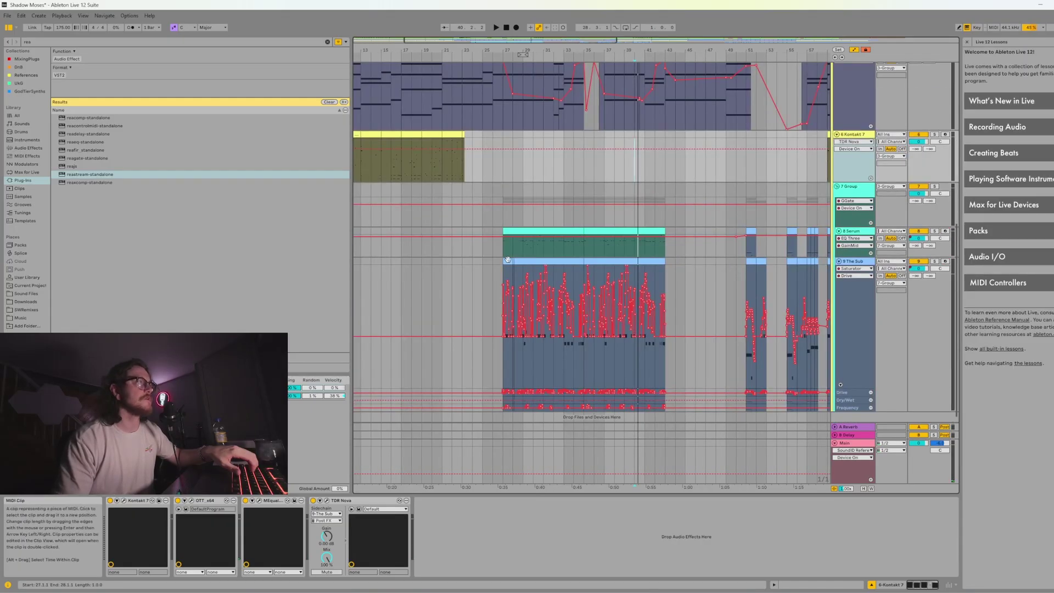
click(512, 243)
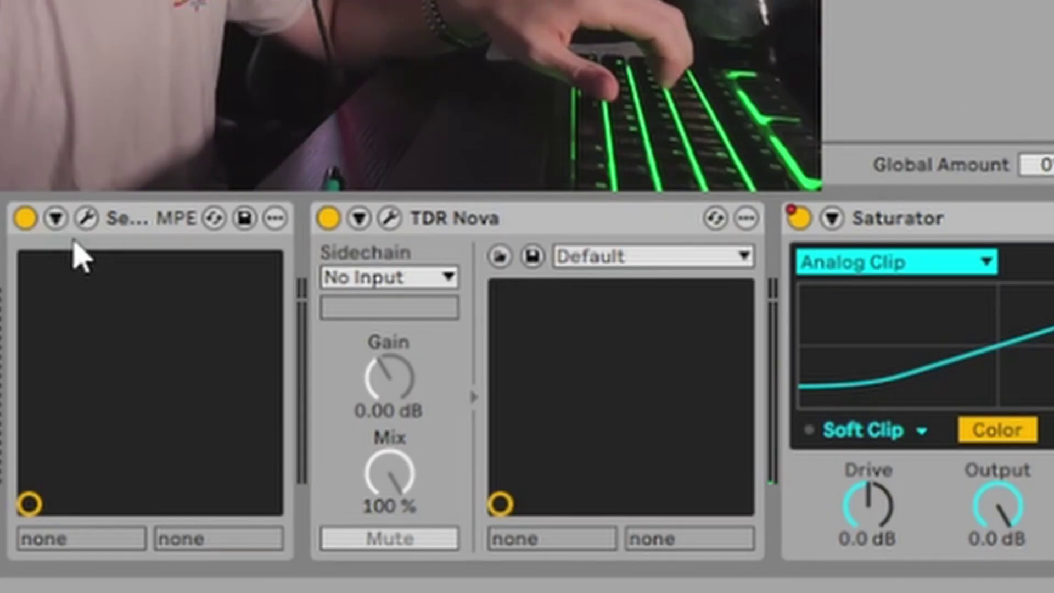
click(85, 218)
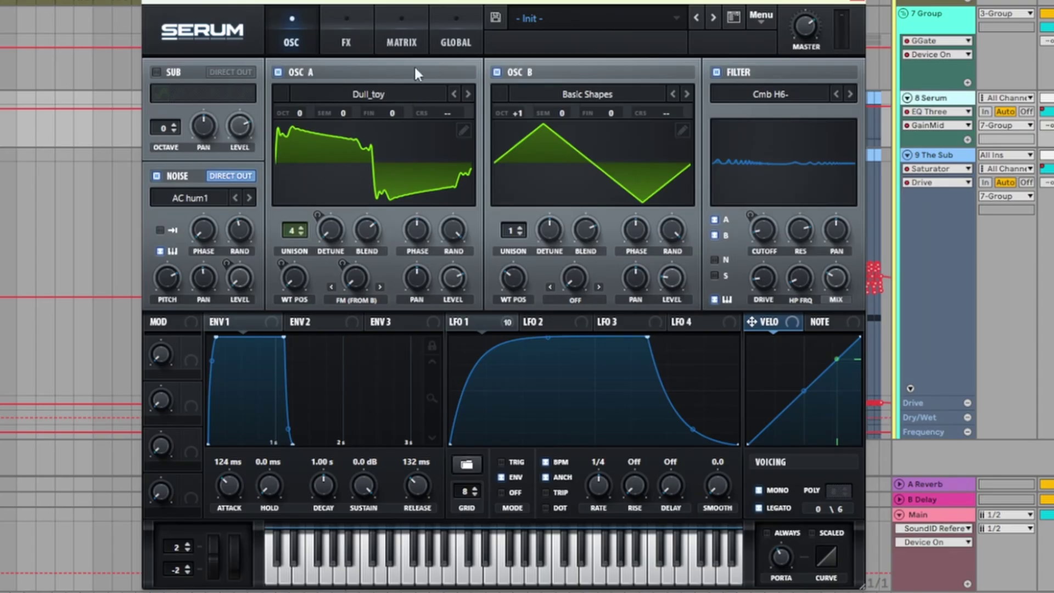
Open oscillator A's wavetable list in Serum and pick Dull_toy
click(357, 94)
mouse_move(356, 130)
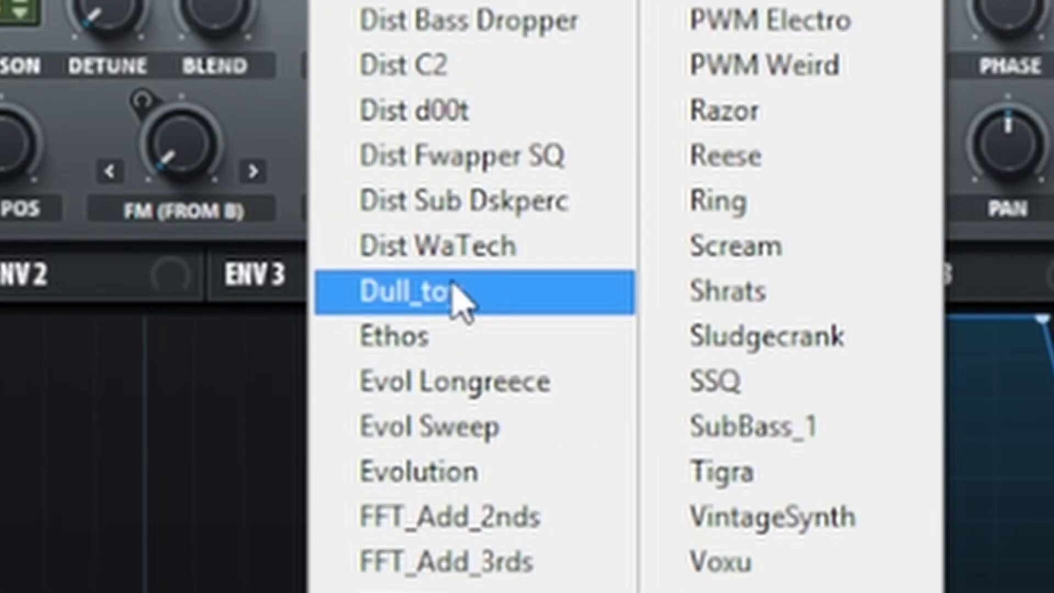
click(458, 294)
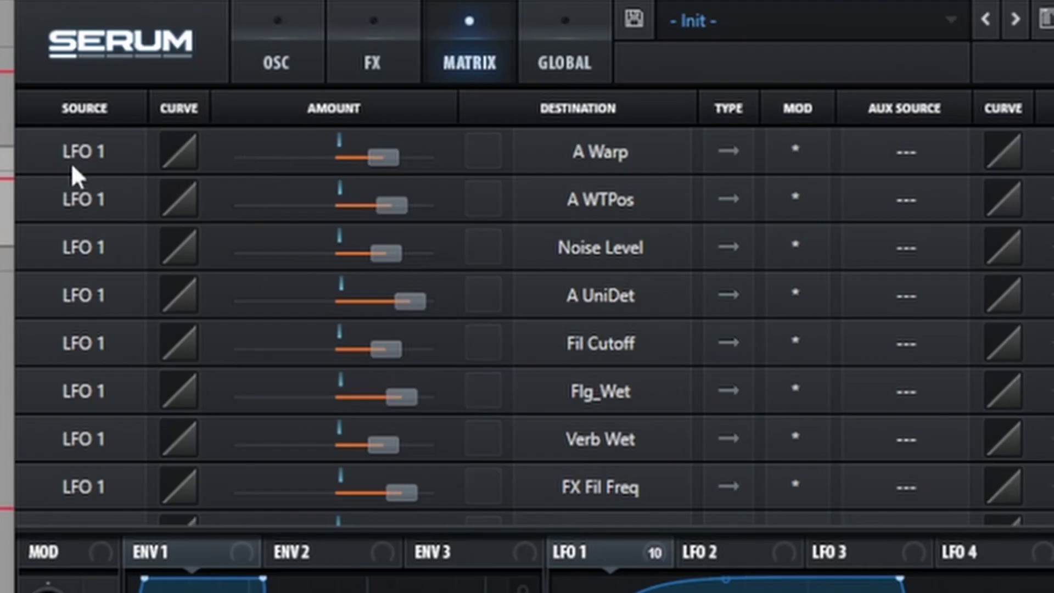
Examine LFO 1's routings in Serum's modulation matrix and the oscillator controls they modulate
click(591, 560)
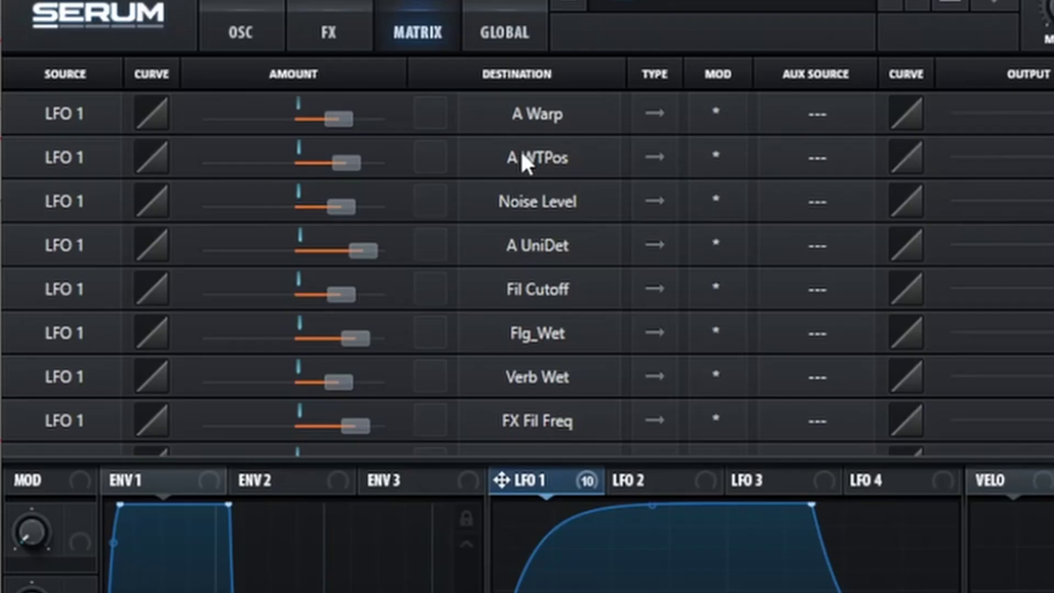
click(240, 34)
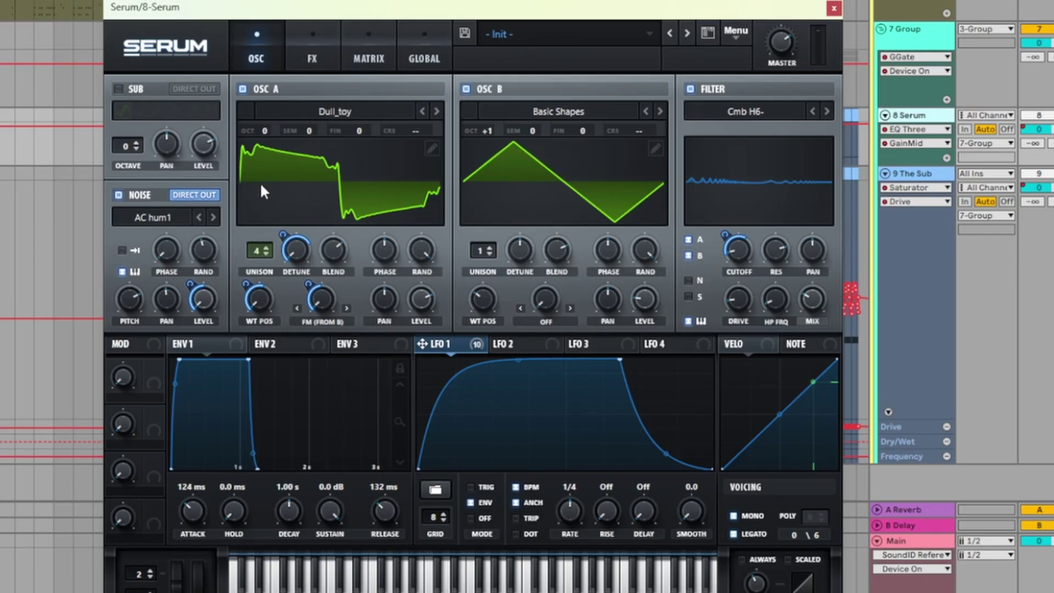
click(369, 55)
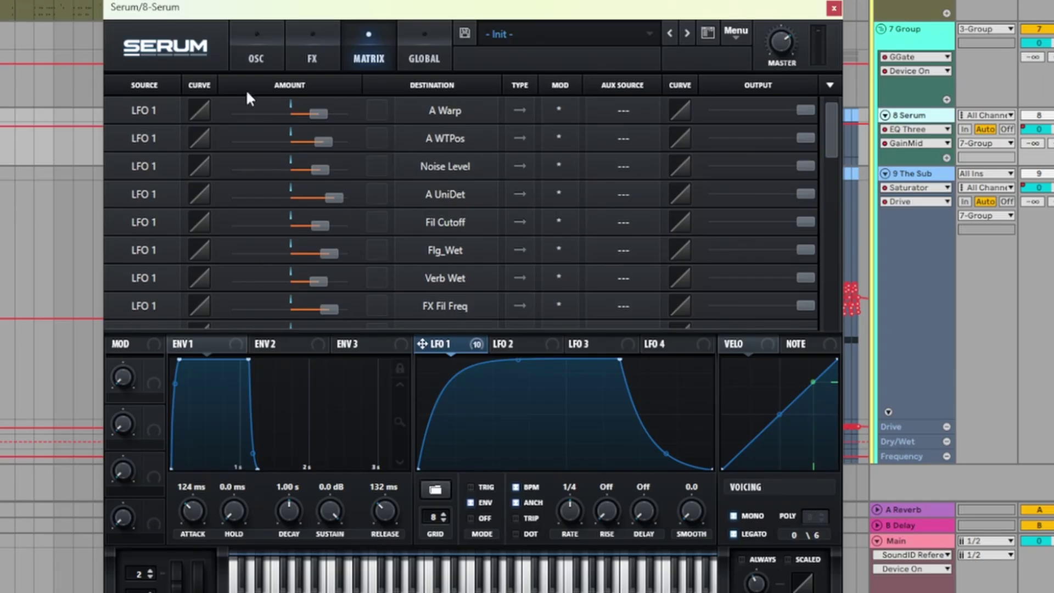
Compare LFO 1's destinations in Serum's modulation matrix with the oscillator and filter cutoff controls they modulate
click(513, 189)
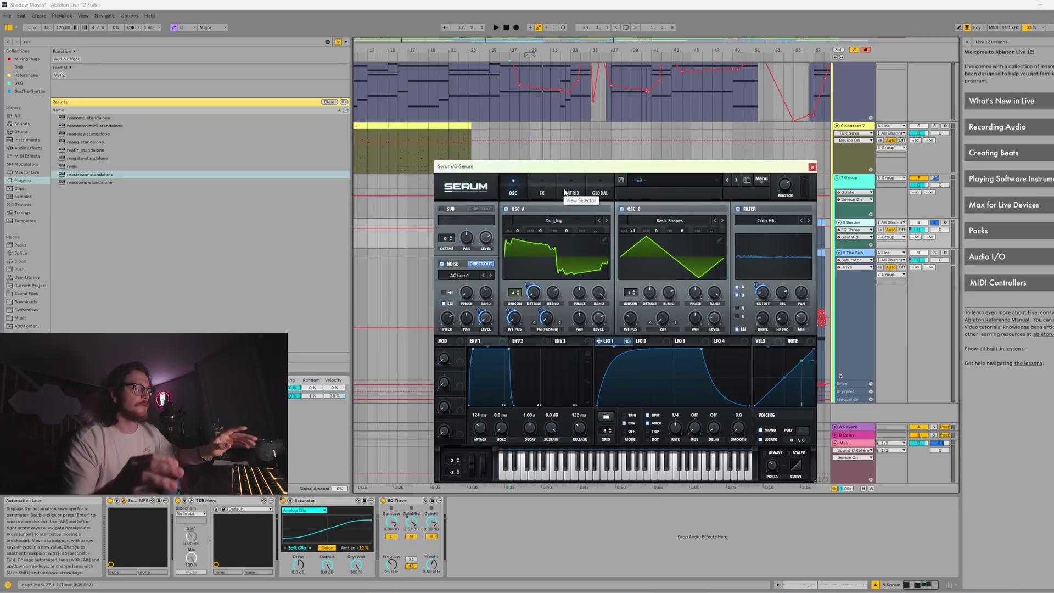
click(575, 190)
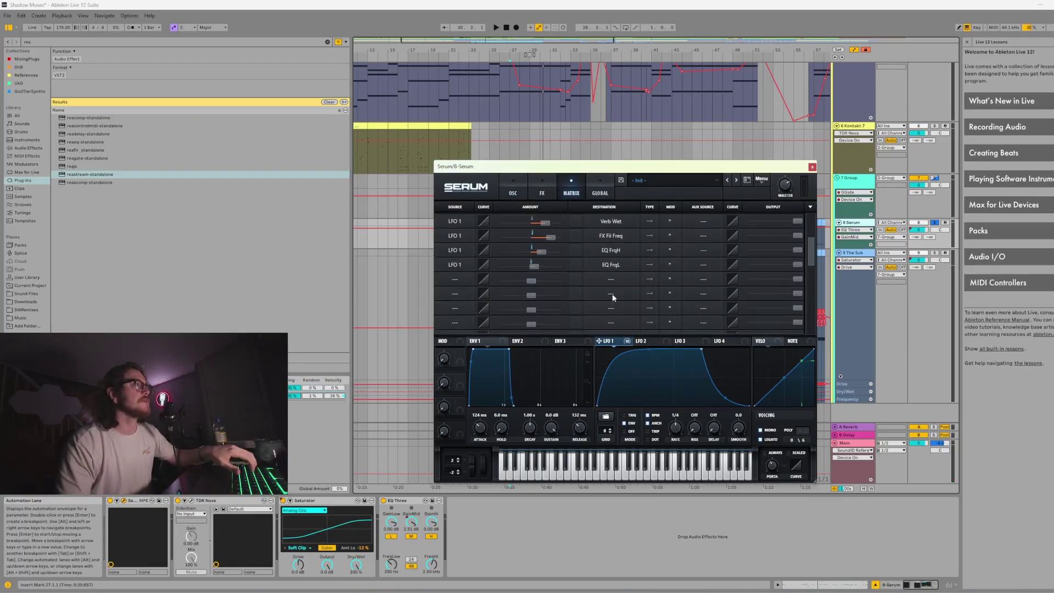
scroll(611, 292, down, 3)
scroll(613, 305, up, 2)
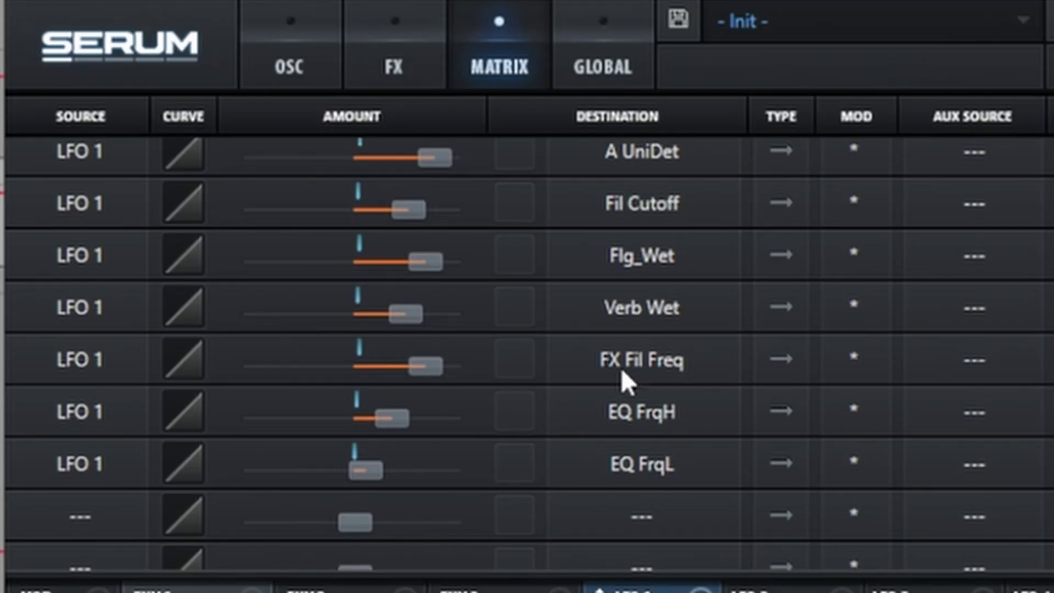
scroll(621, 367, up, 3)
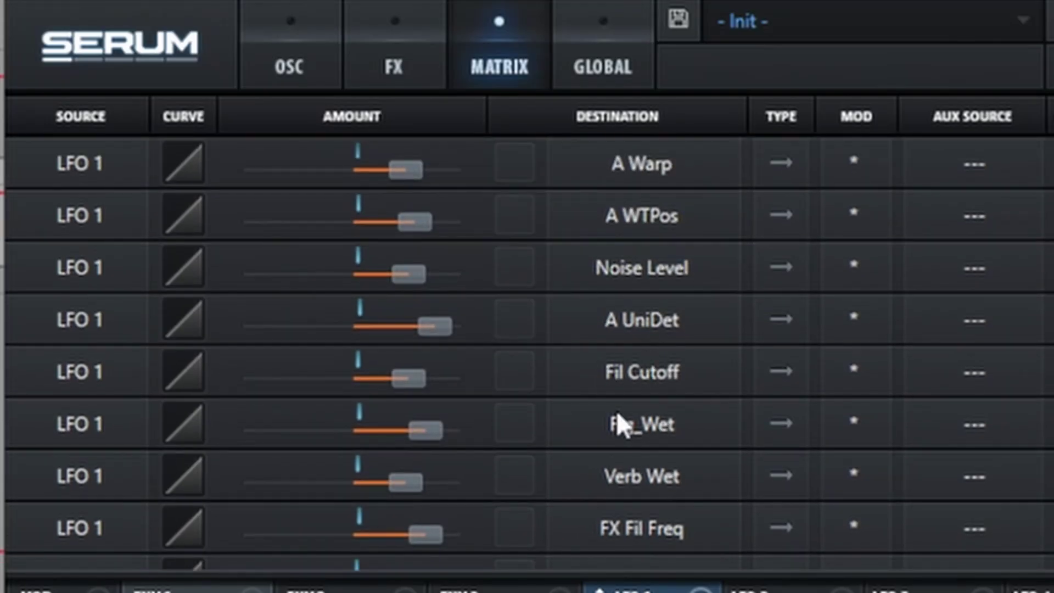
scroll(619, 412, down, 1)
click(273, 71)
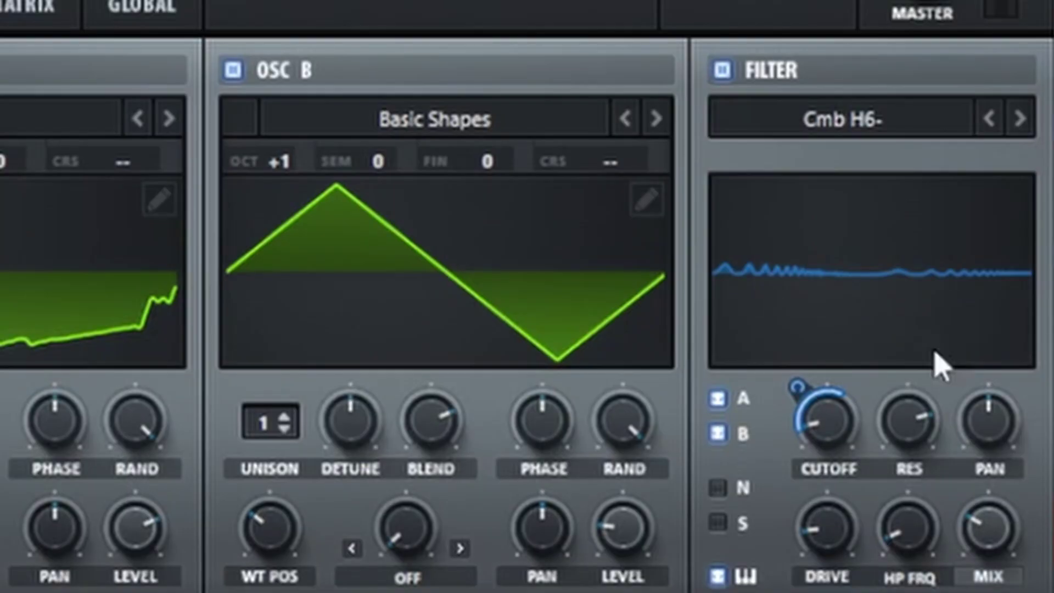
click(27, 6)
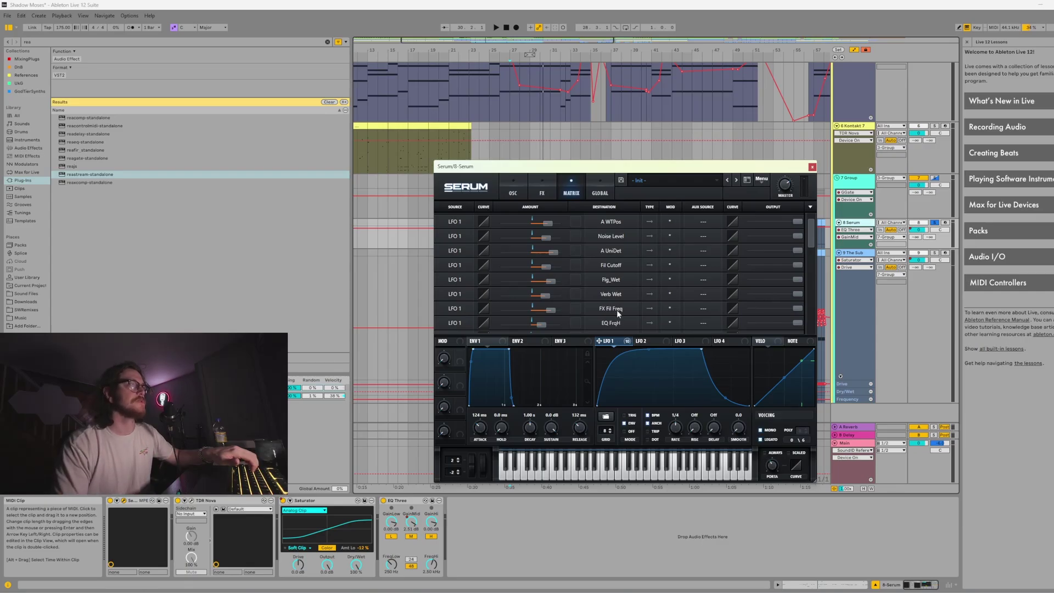
Examine Serum's effects chain from distortion to delay, checking which effect controls LFO 1 modulates in the matrix
scroll(625, 307, down, 3)
click(543, 189)
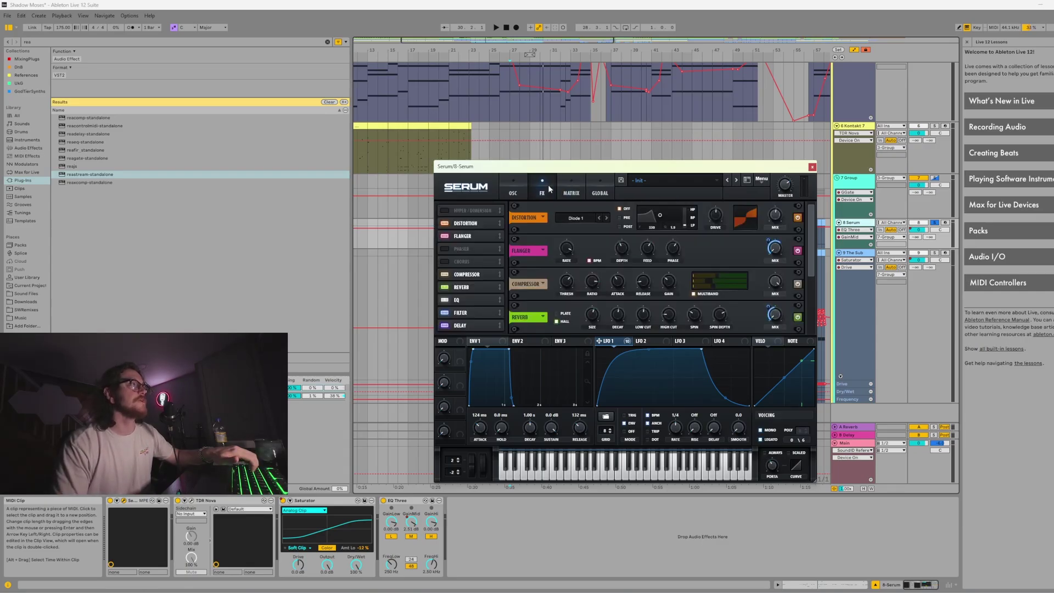
scroll(467, 325, down, 5)
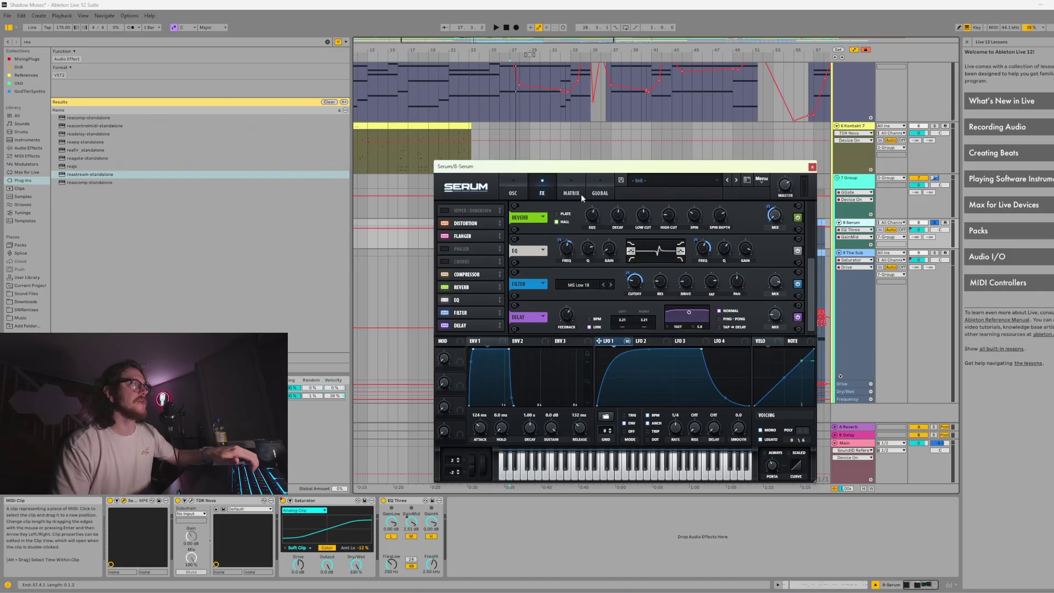
click(581, 194)
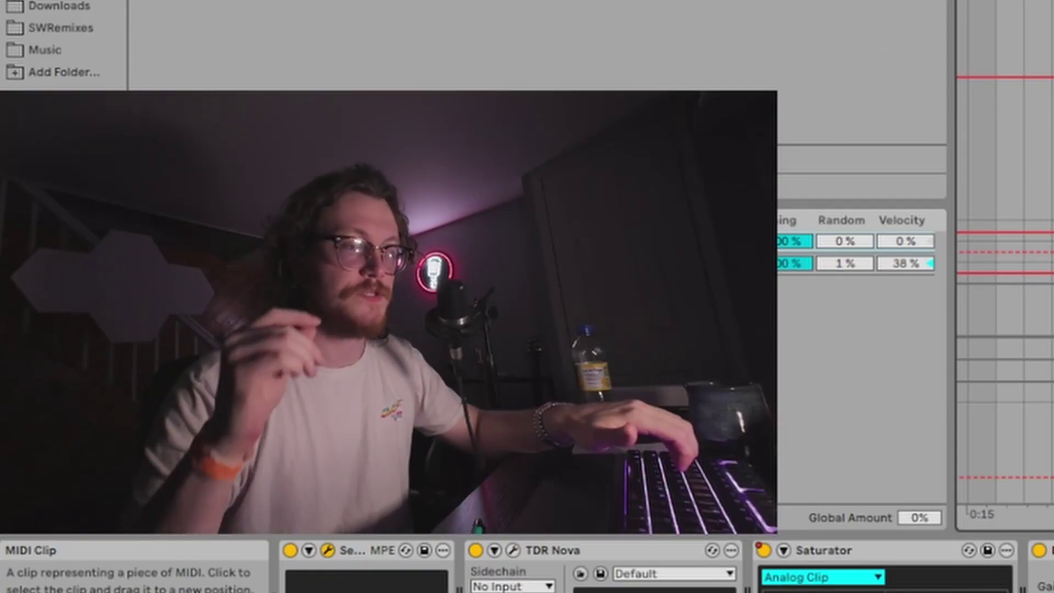
click(542, 192)
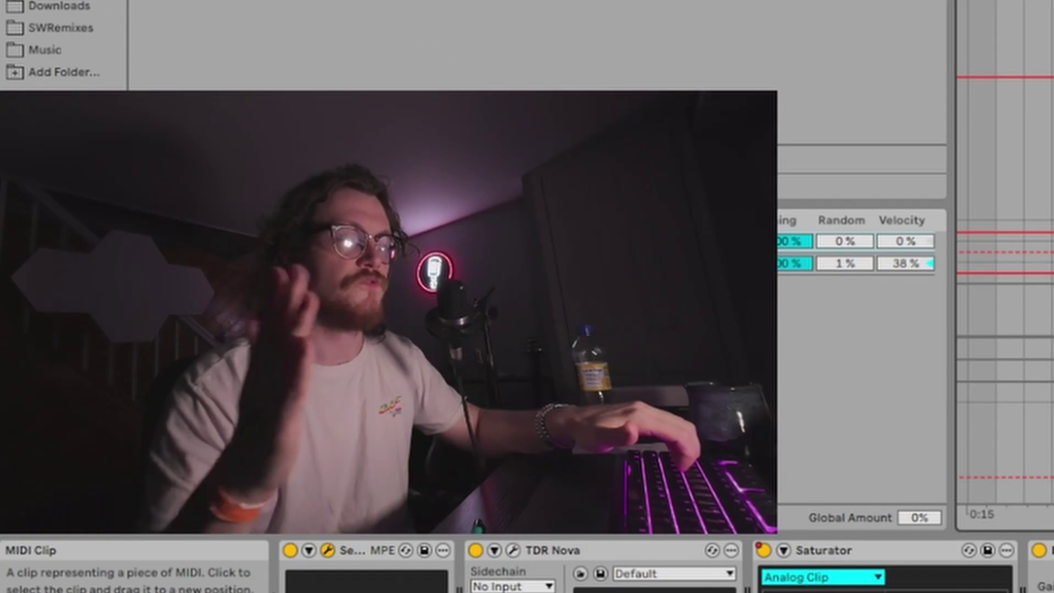
Select the 9 The Sub track and examine its Saturator Drive automation from bar 27 together with its device chain
click(576, 329)
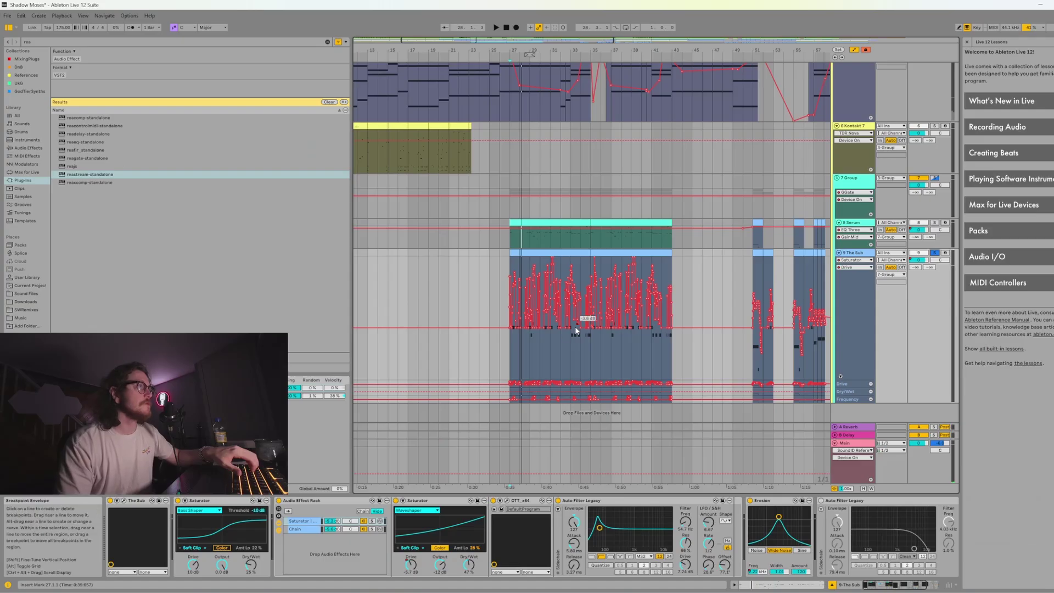
scroll(577, 329, up, 2)
scroll(567, 351, down, 2)
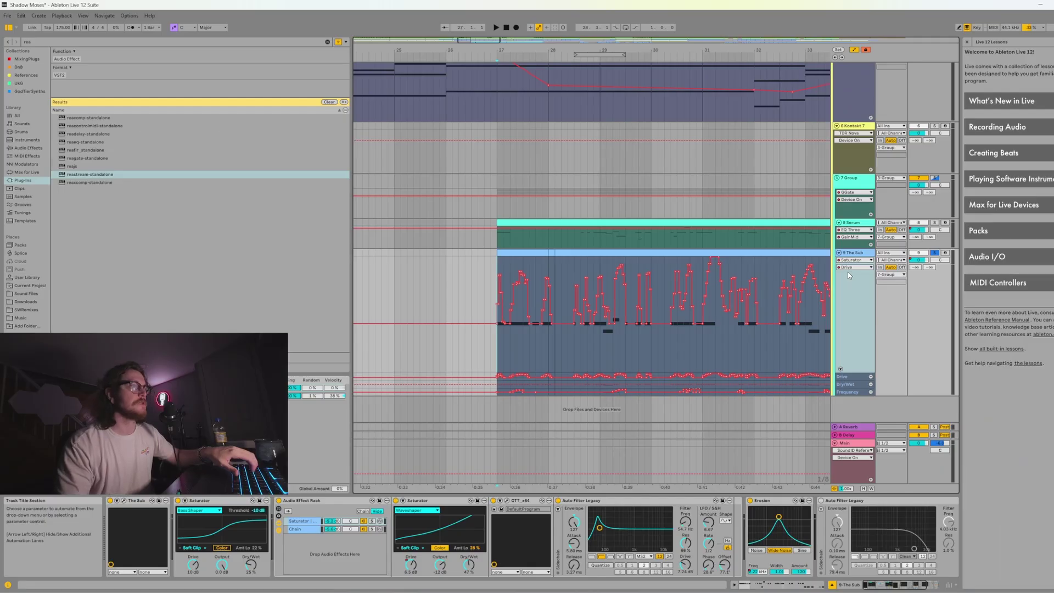
right_click(897, 291)
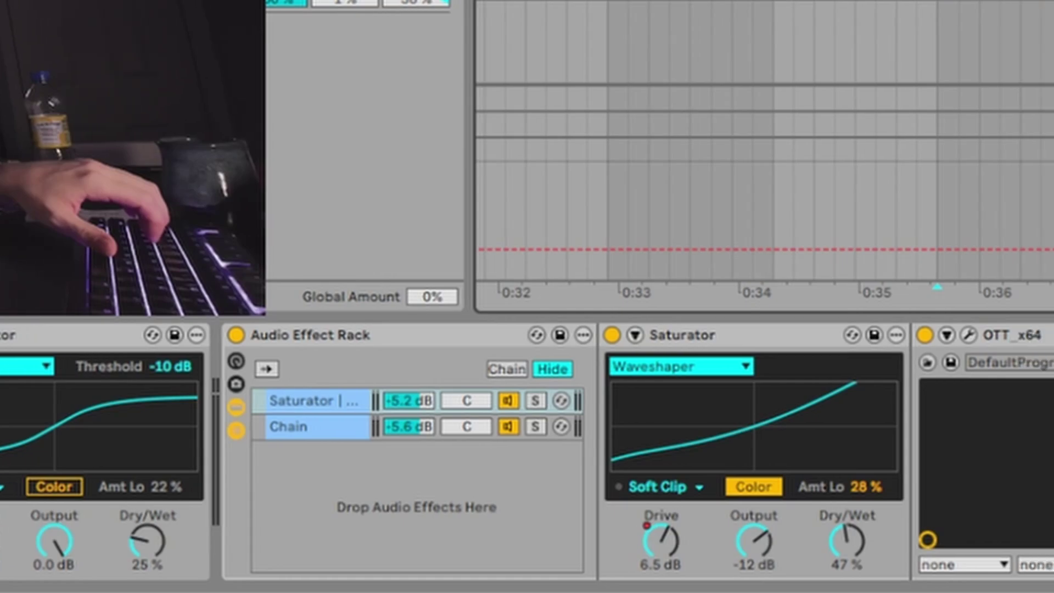
Compare the 8 Serum track's device chain with The Sub's, and audition The Sub's clips around bar 55
click(856, 223)
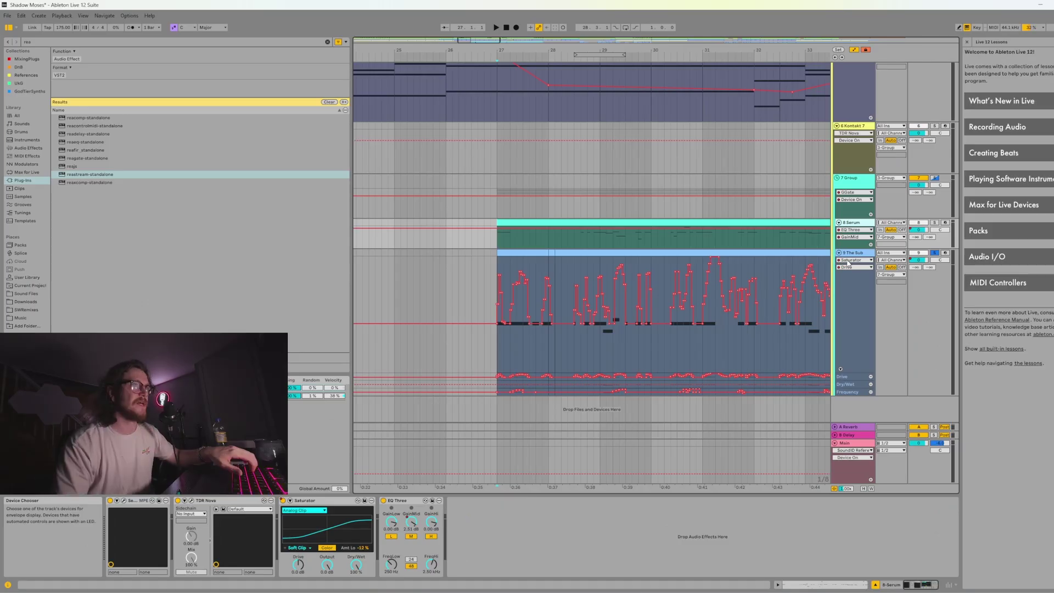
click(874, 318)
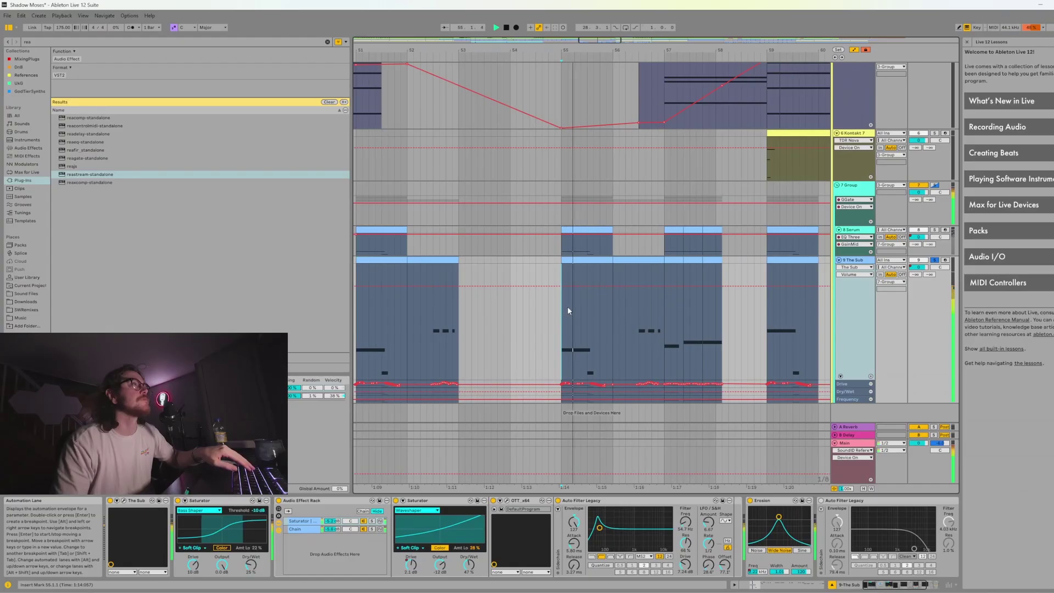
key(space)
scroll(552, 334, right, 3)
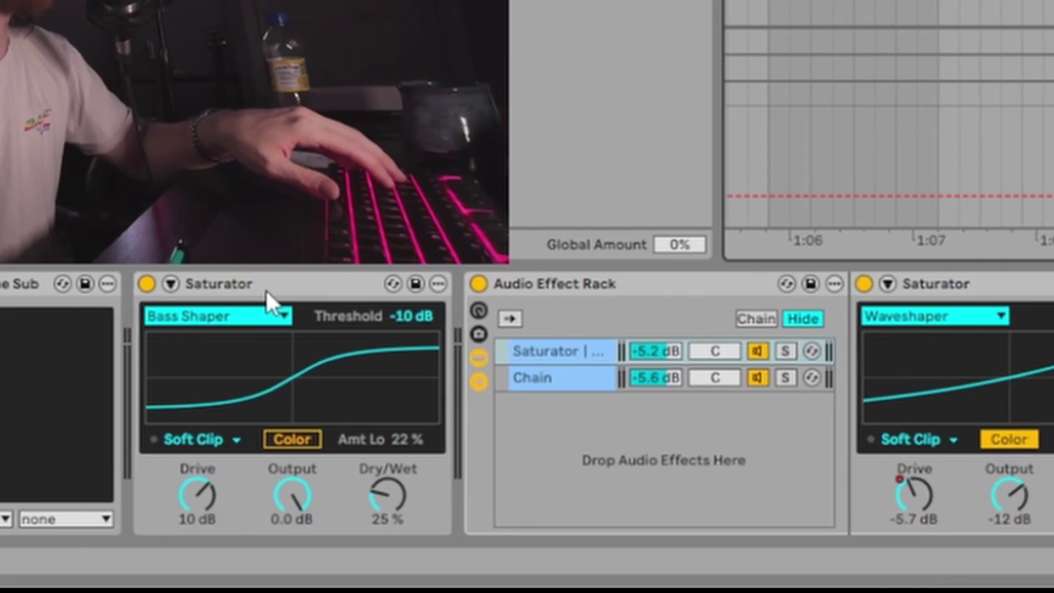
Open The Sub synth's window, audition the dry bass clip from bar 51 with the effects bypassed, and close the window
click(216, 506)
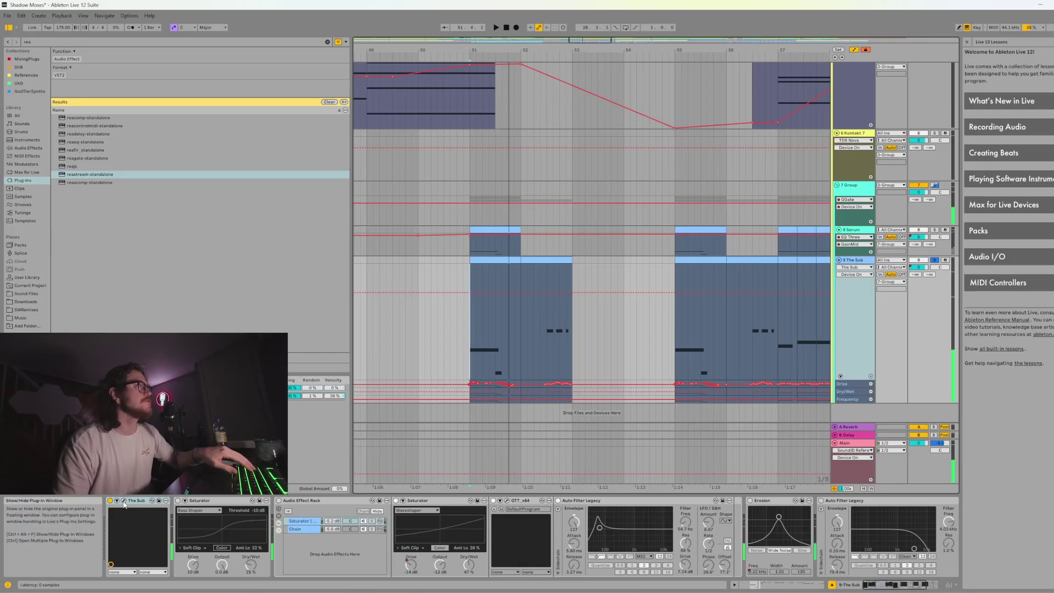
click(123, 500)
click(471, 323)
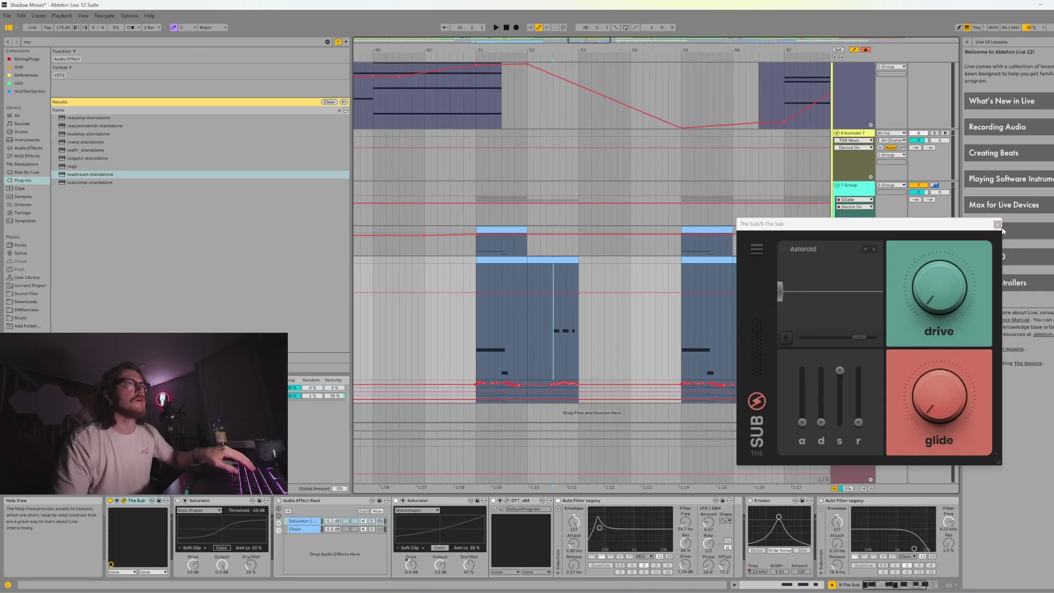
key(ctrl+alt+p)
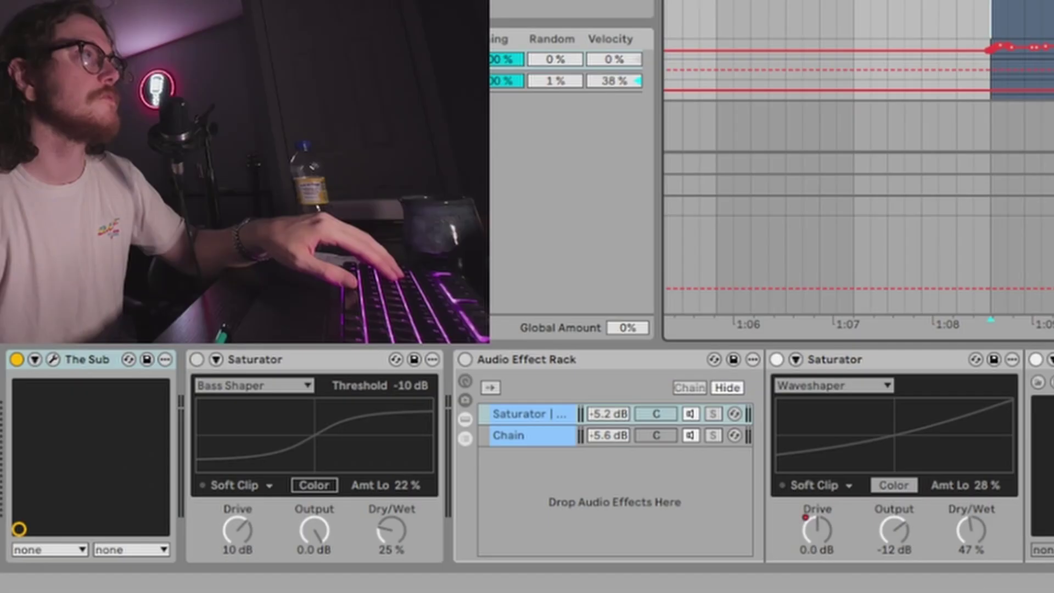
Reactivate the Bass Shaper Saturator and the Audio Effect Rack on The Sub, and select the OTT device
click(195, 358)
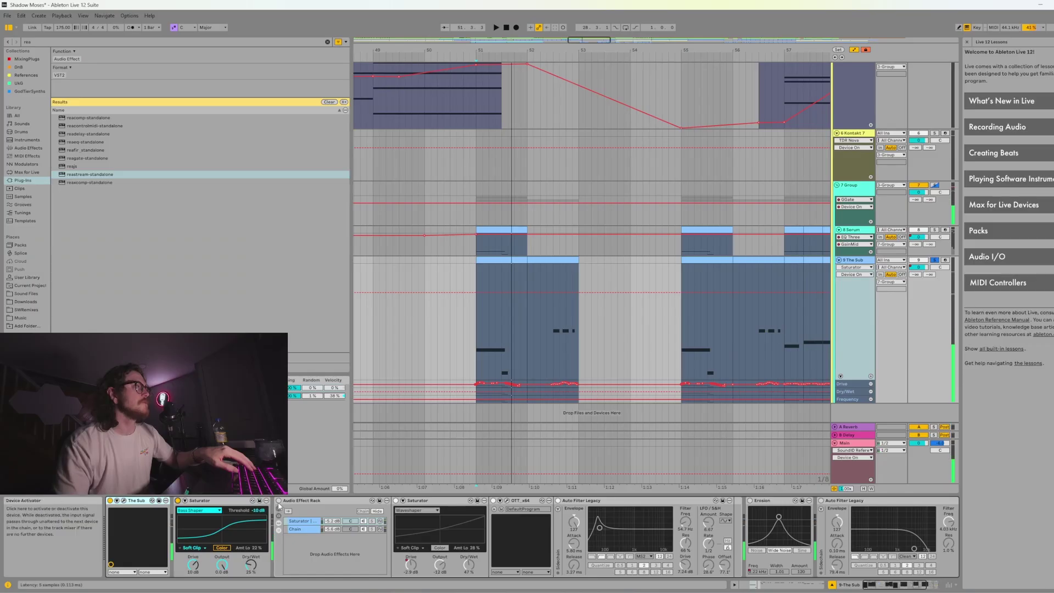
click(279, 501)
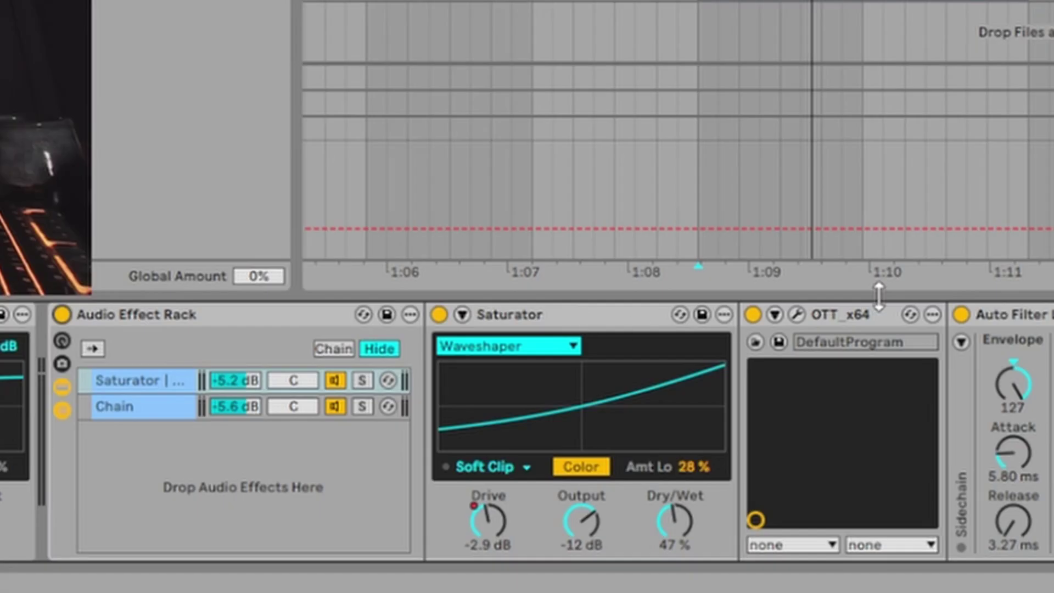
click(810, 316)
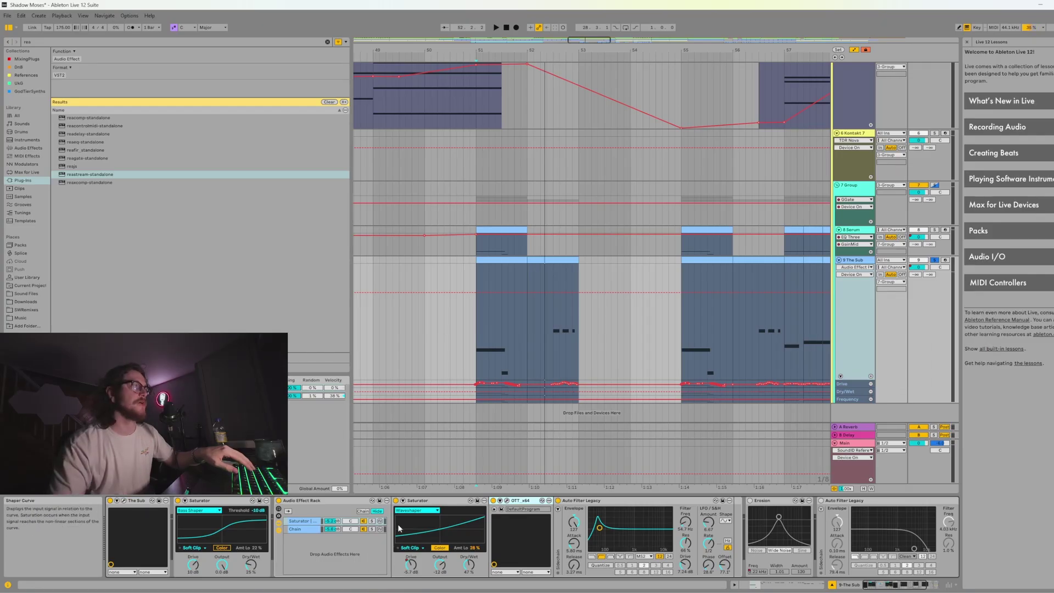
Audition The Sub from bar 51 with the Waveshaper Saturator bypassed, and switch the device back on to compare
click(479, 344)
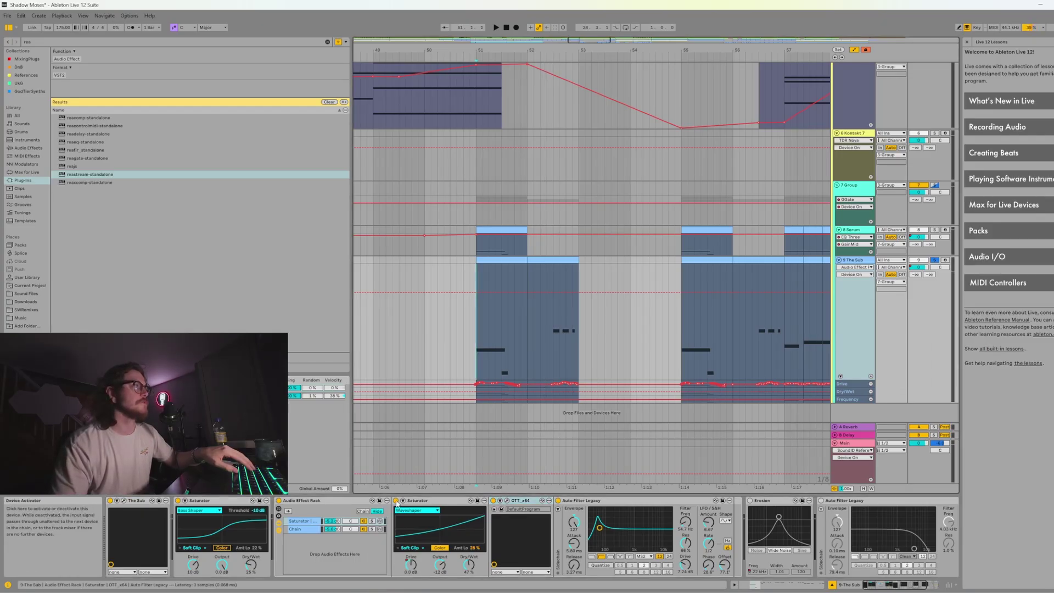
click(396, 501)
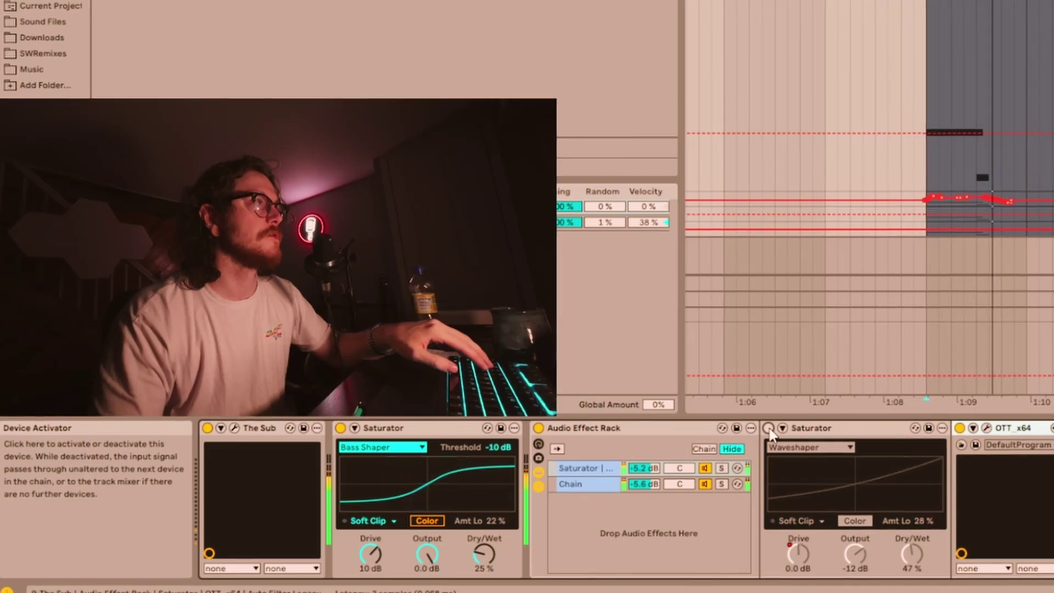
click(396, 501)
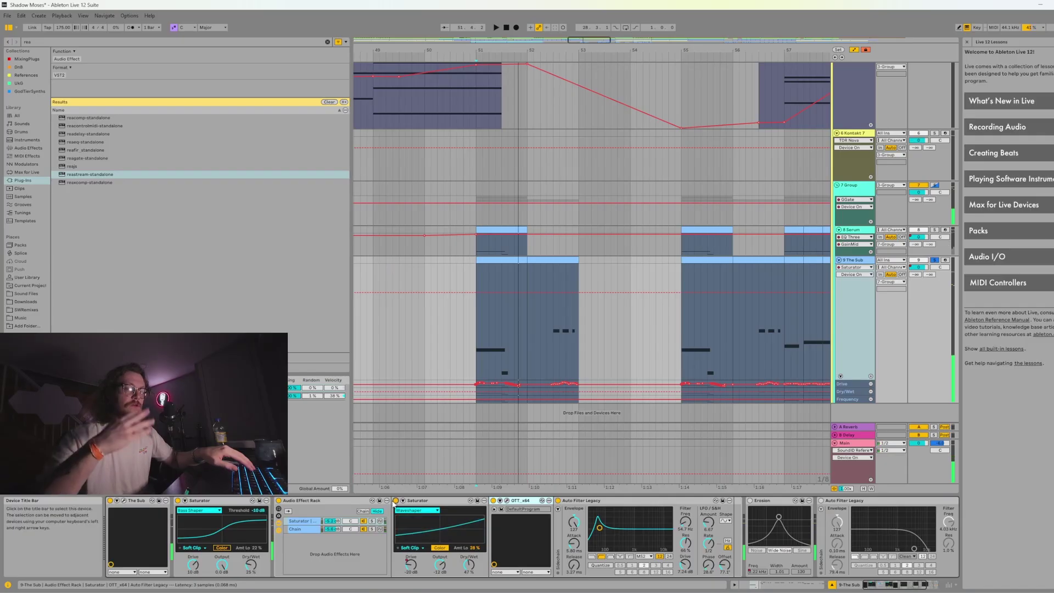
Audition The Sub's clips from bar 56 onward and examine its Erosion, Auto Filter Legacy and EQ Three devices
scroll(455, 305, right, 5)
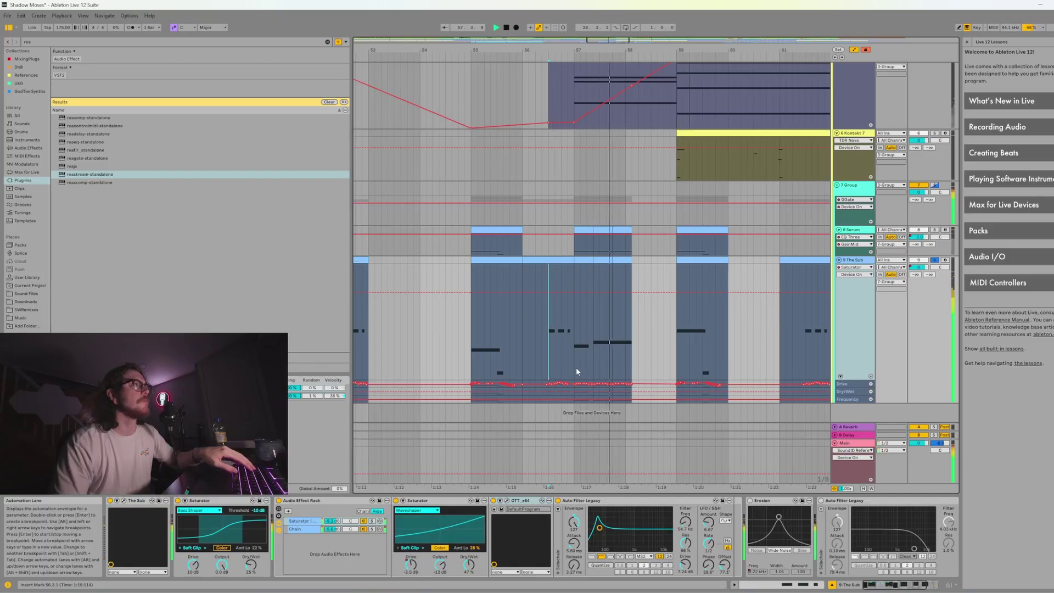
key(space)
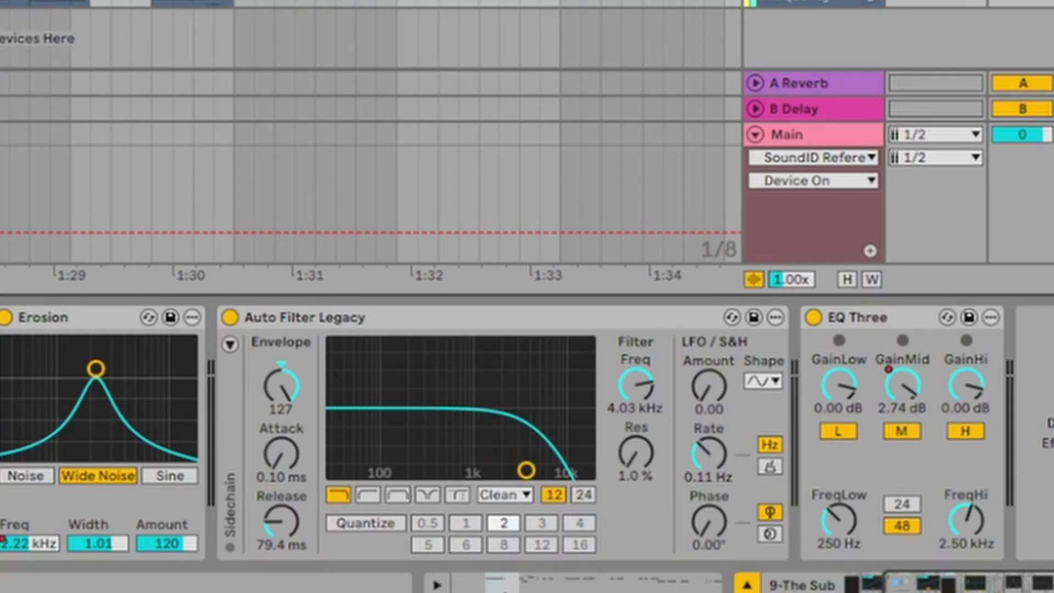
key(space)
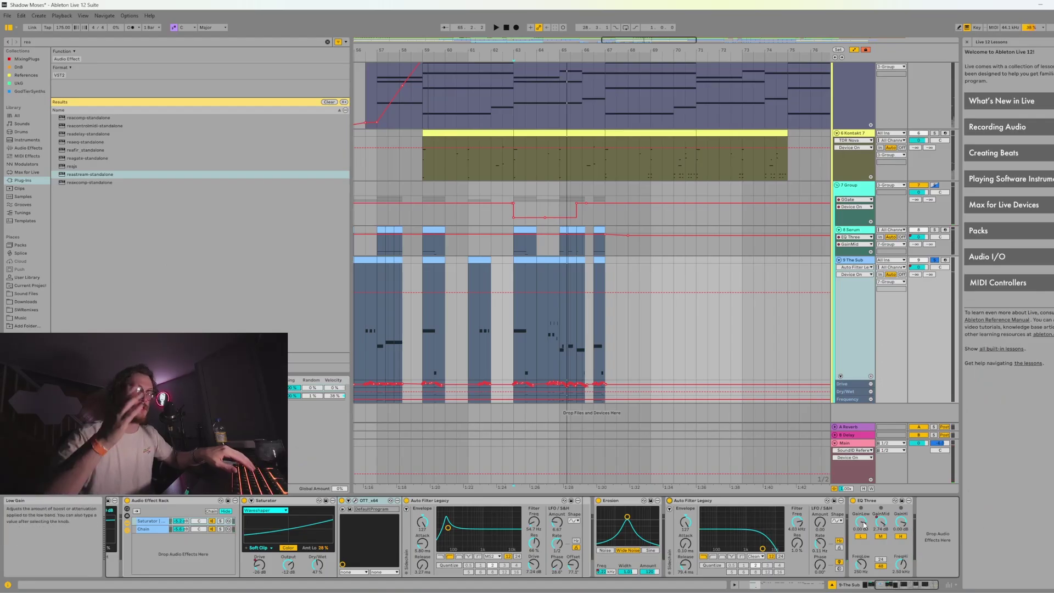
Look over the whole arrangement and select the 8 Serum track at bar 27 to show its device chain
key(minus)
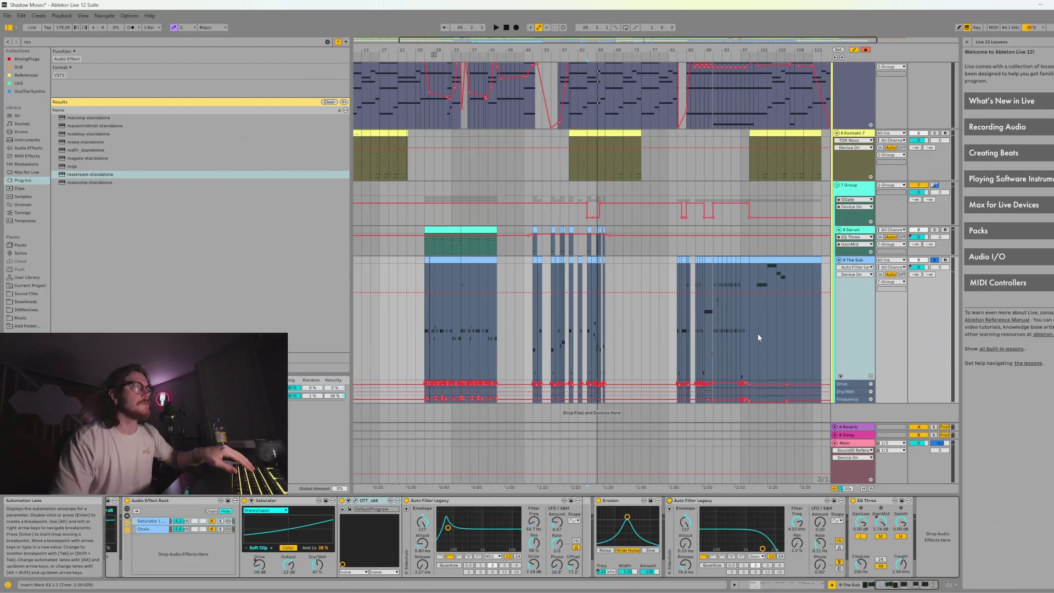
scroll(561, 293, left, 3)
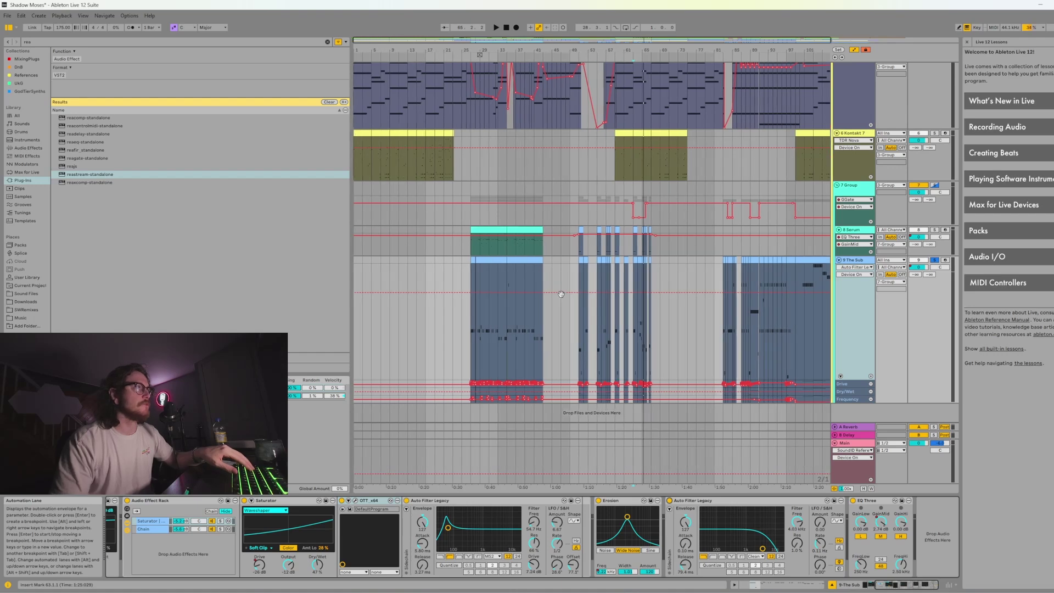
scroll(517, 316, up, 3)
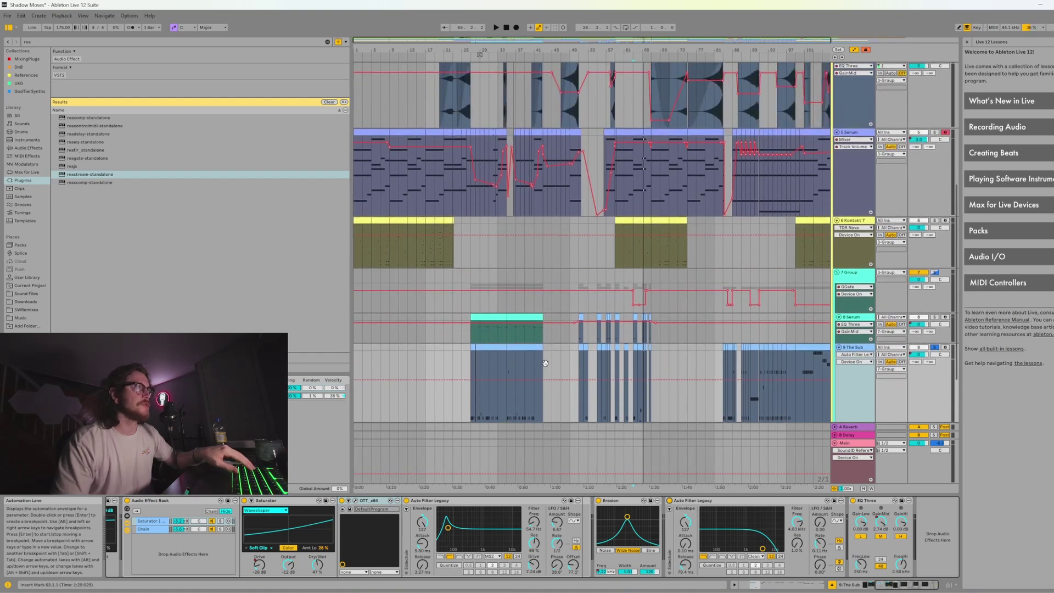
click(496, 340)
scroll(495, 340, down, 3)
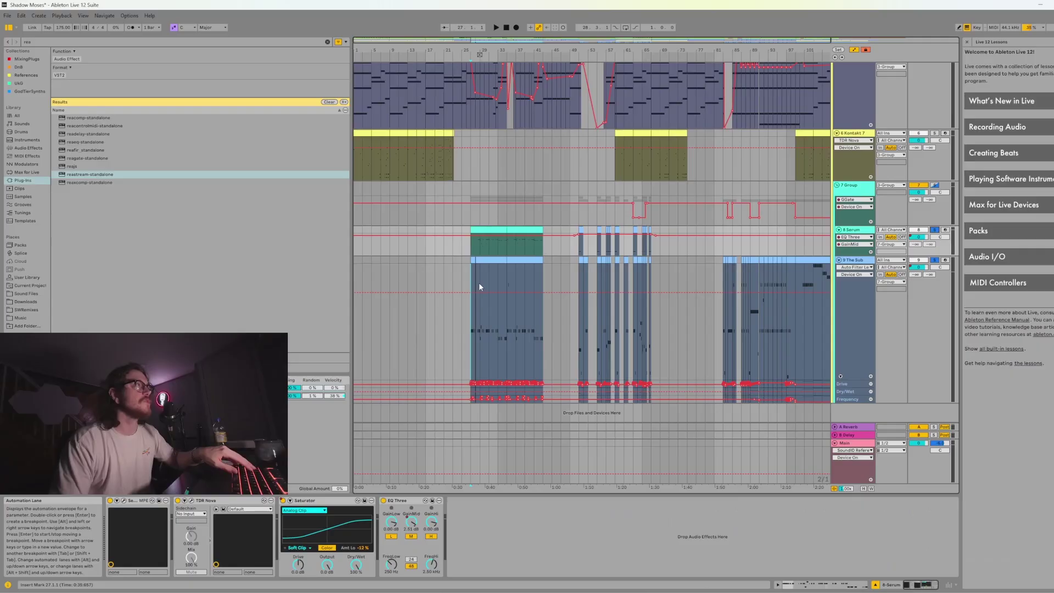
Select The Sub at bar 27, audition the bass section from there, and look over the tracks above it
click(471, 335)
key(space)
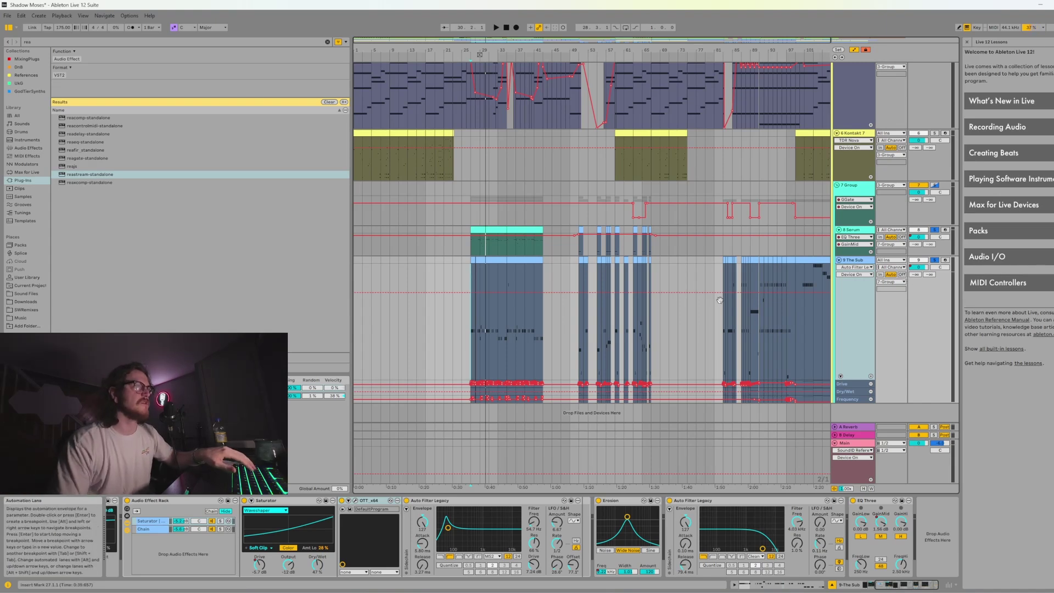
scroll(849, 322, up, 3)
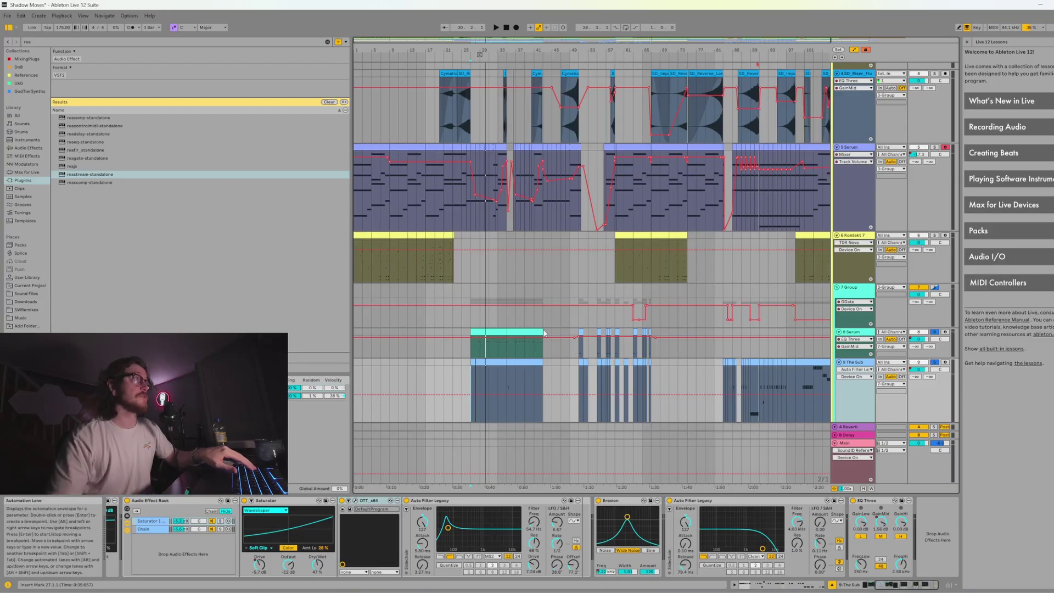
scroll(597, 343, down, 1)
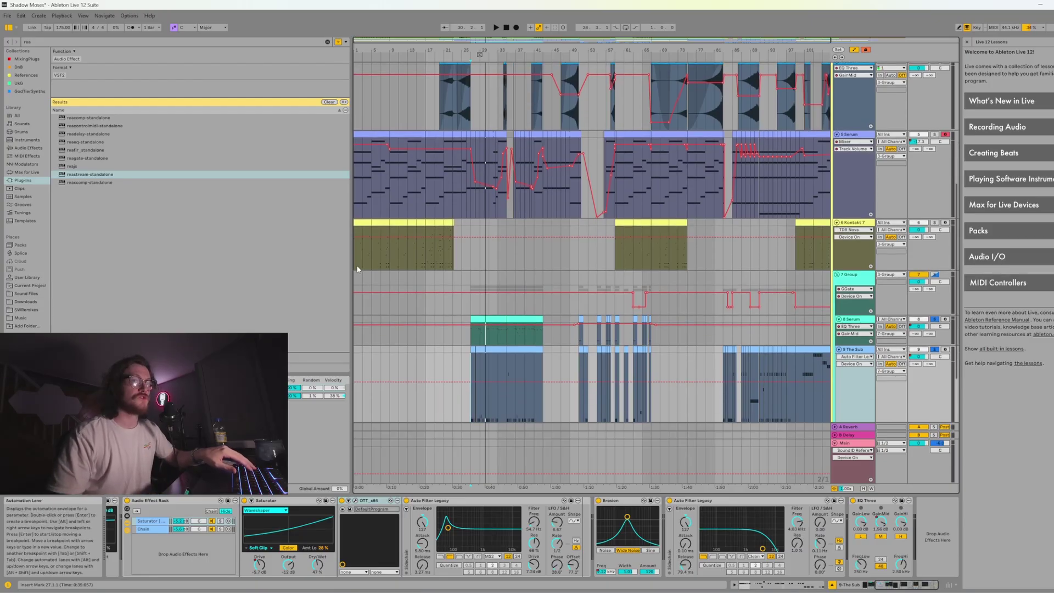
Solo the 6 Kontakt 7 track and open its Kontakt instrument, The Free Orchestra 1
click(836, 229)
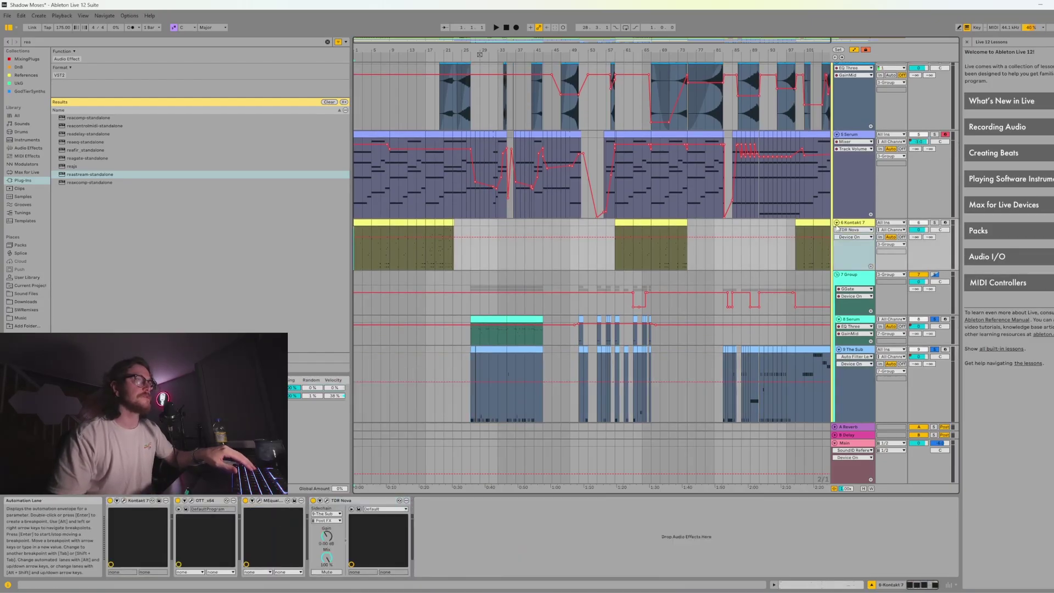
click(935, 224)
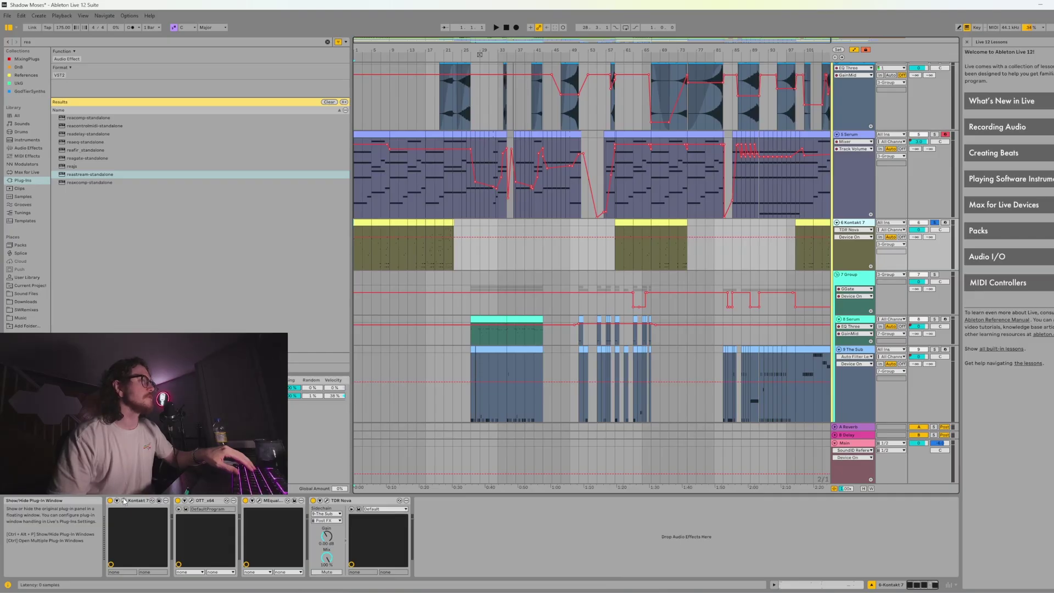
click(124, 500)
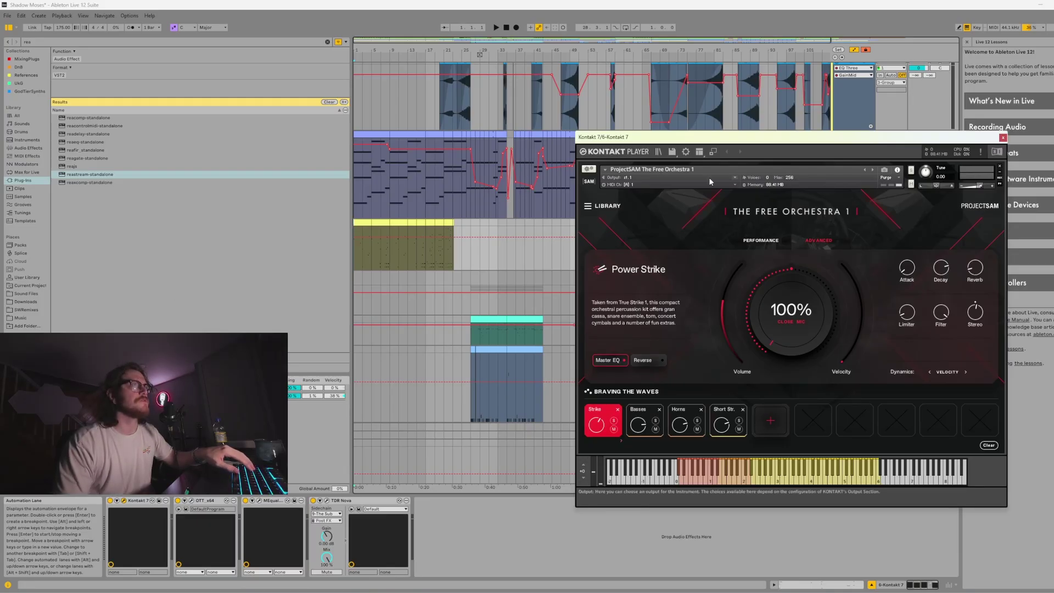
Audition the Kontakt orchestra part, look over its loaded sounds, and continue listening from bar 7
key(space)
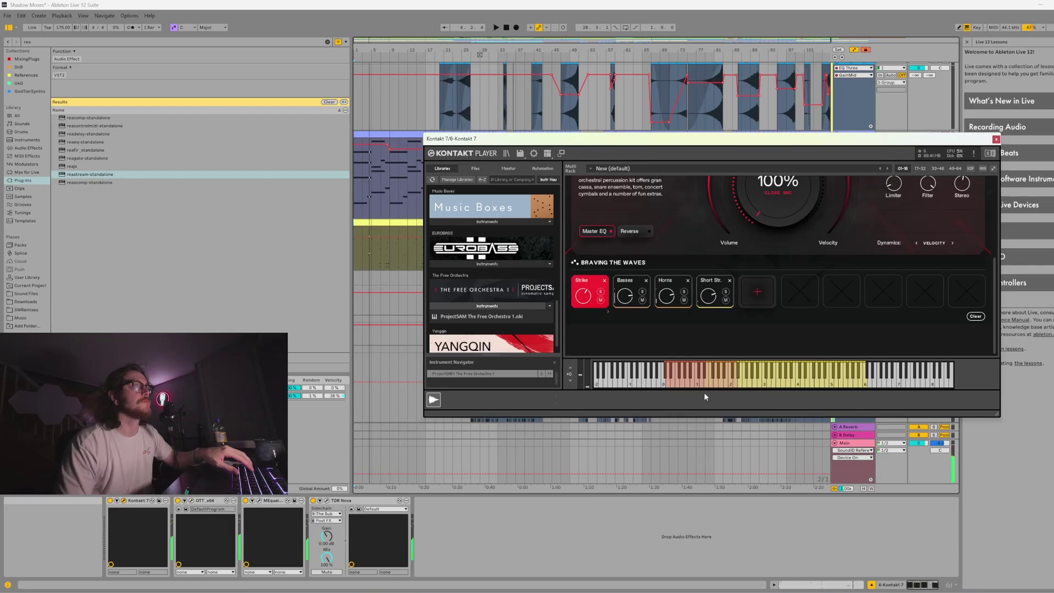
scroll(773, 305, up, 3)
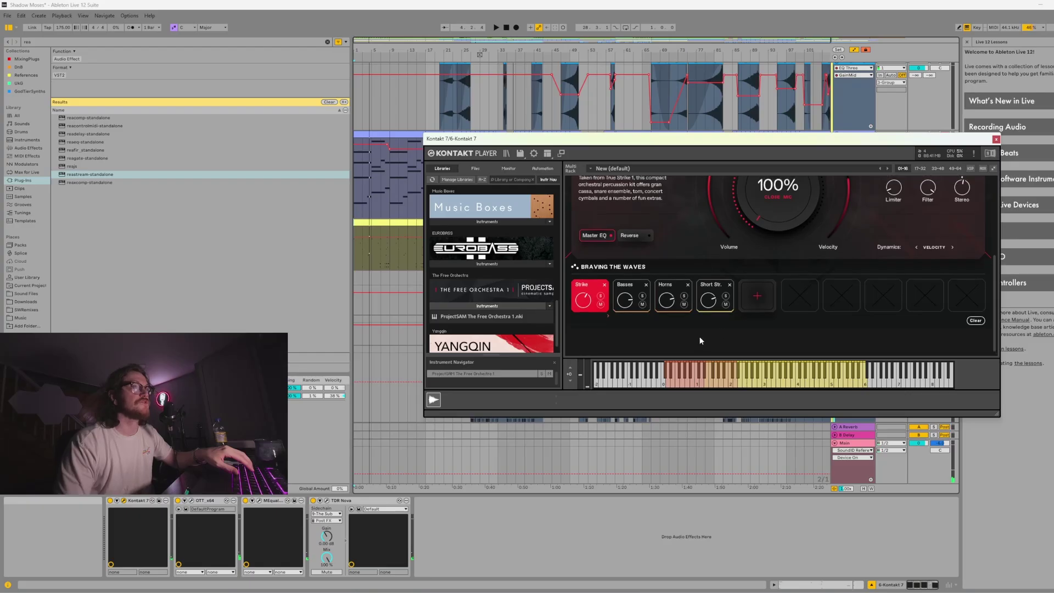
click(382, 269)
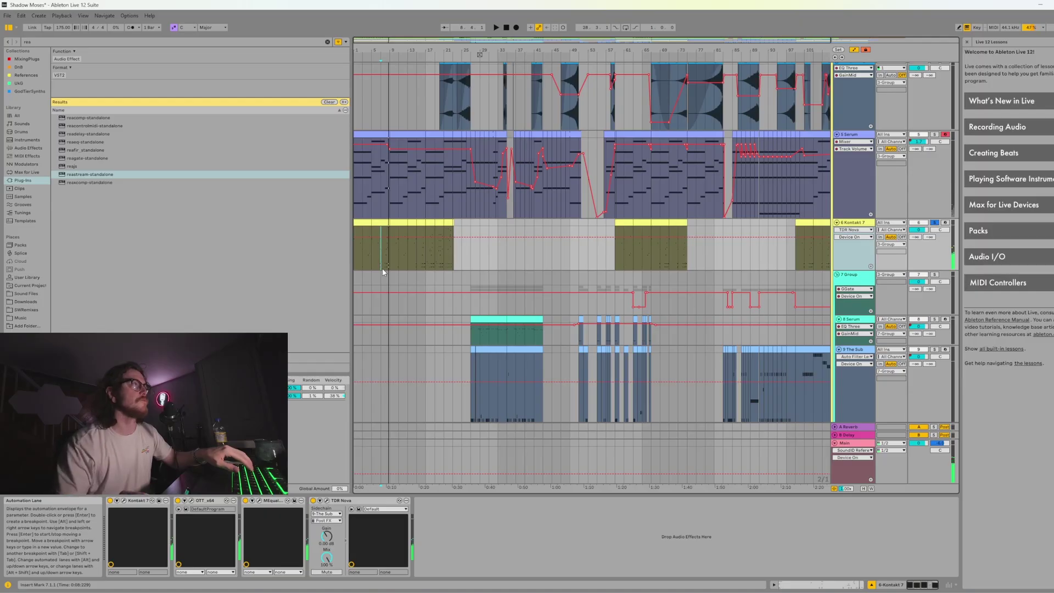
scroll(371, 253, up, 1)
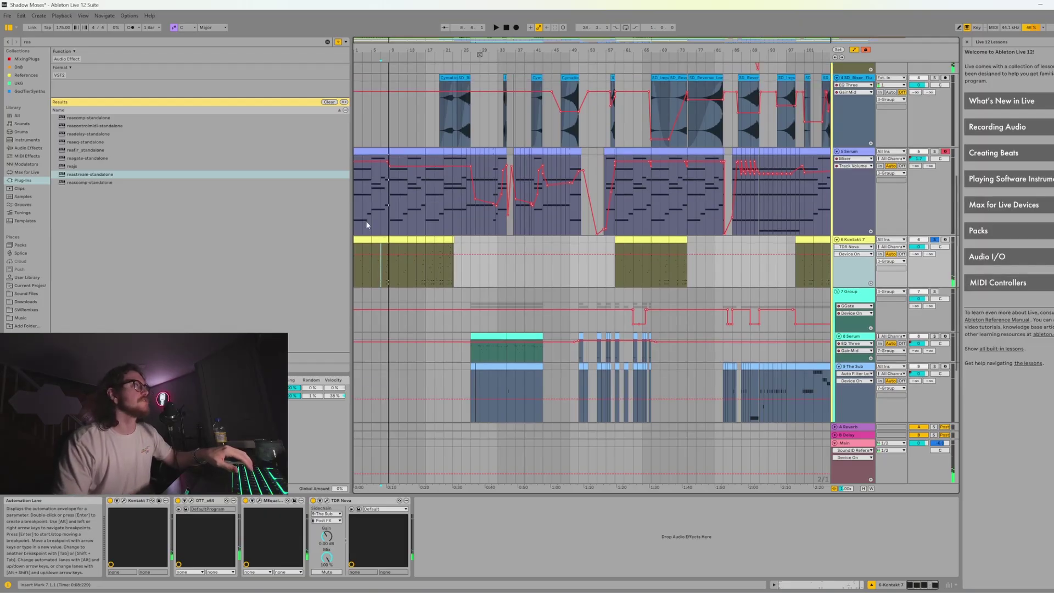
Solo the 5 Serum track alongside Kontakt and review its PAD - Ethereum patch in the Serum editor
click(873, 218)
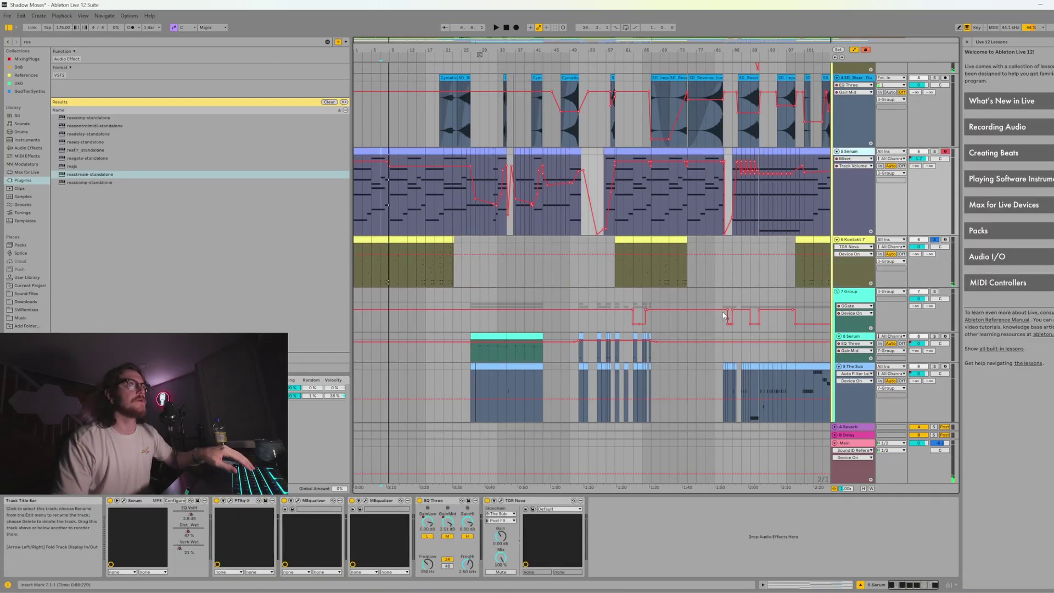
key(shift+s)
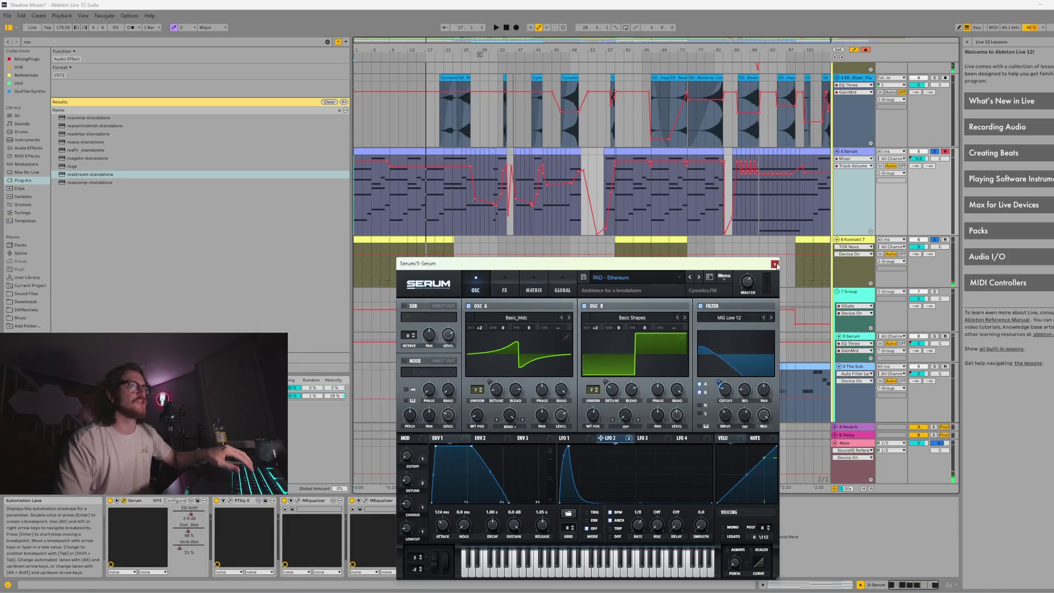
click(775, 265)
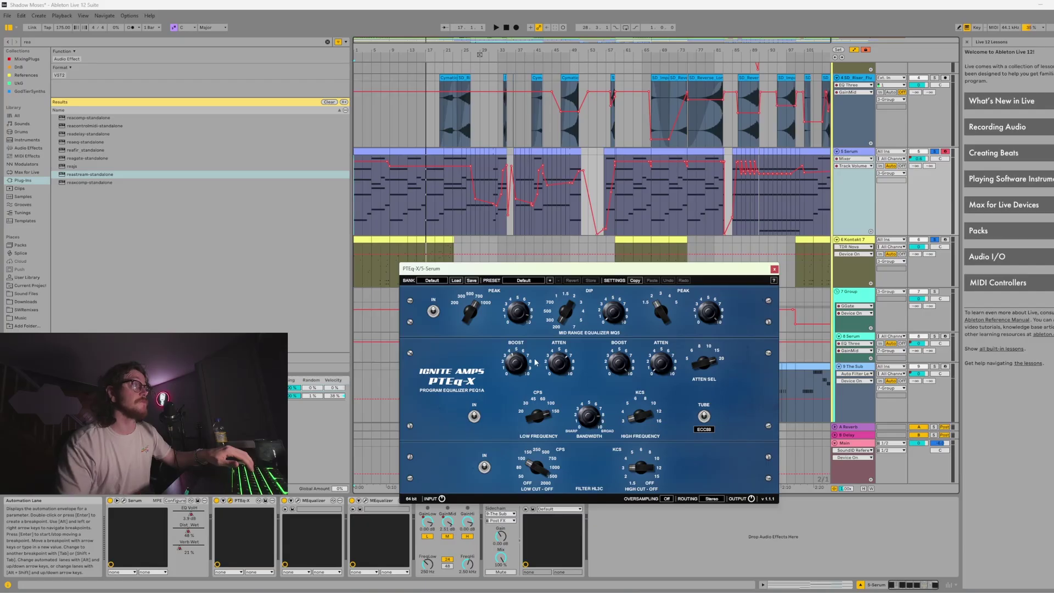
Audition the 5 Serum track with PTEq-X bypassed, and inspect the first MEqualizer's bands
click(216, 501)
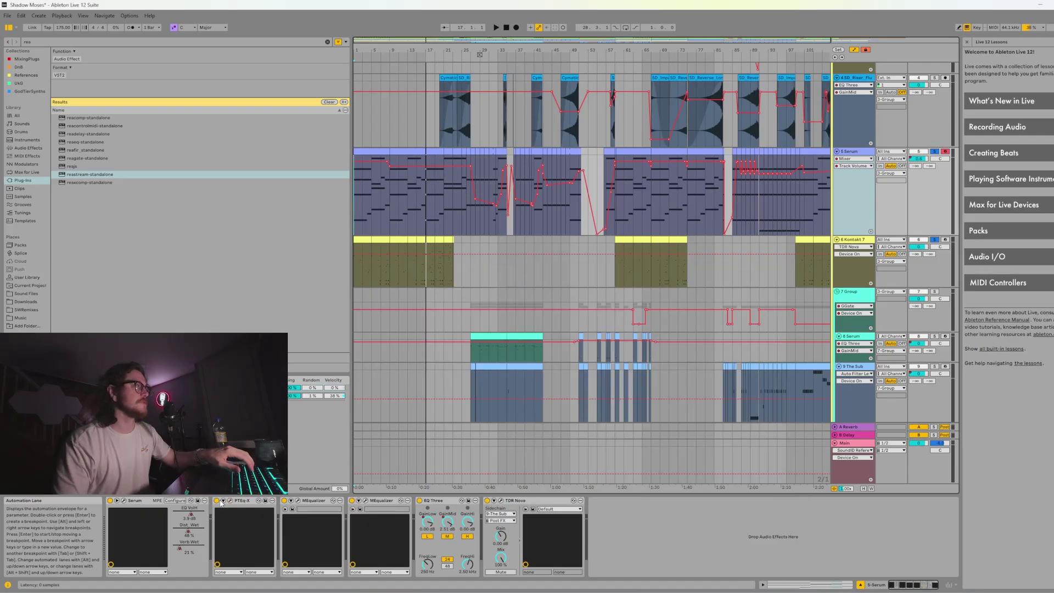
key(space)
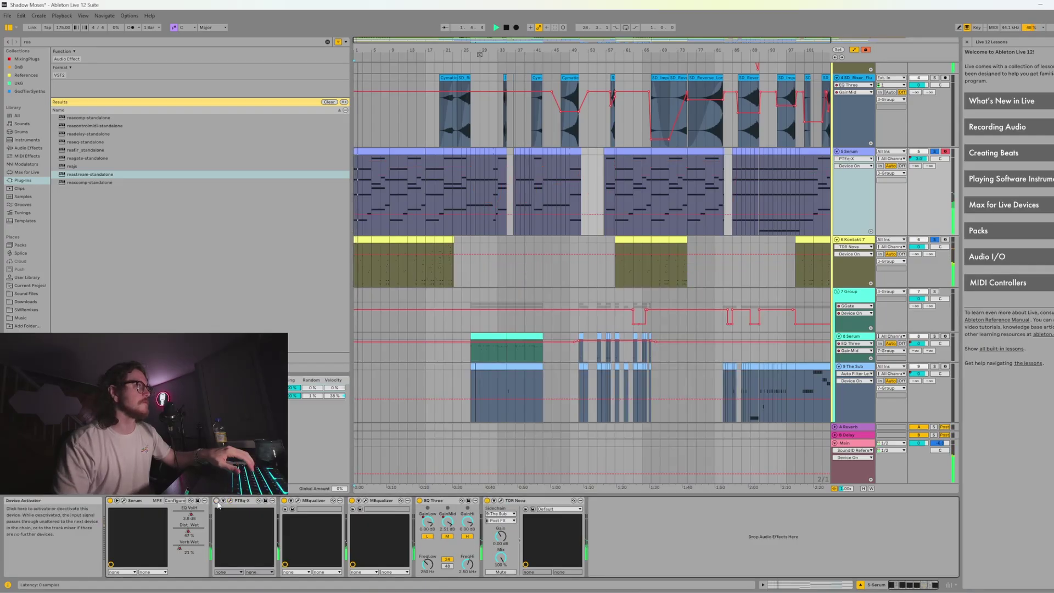
click(297, 501)
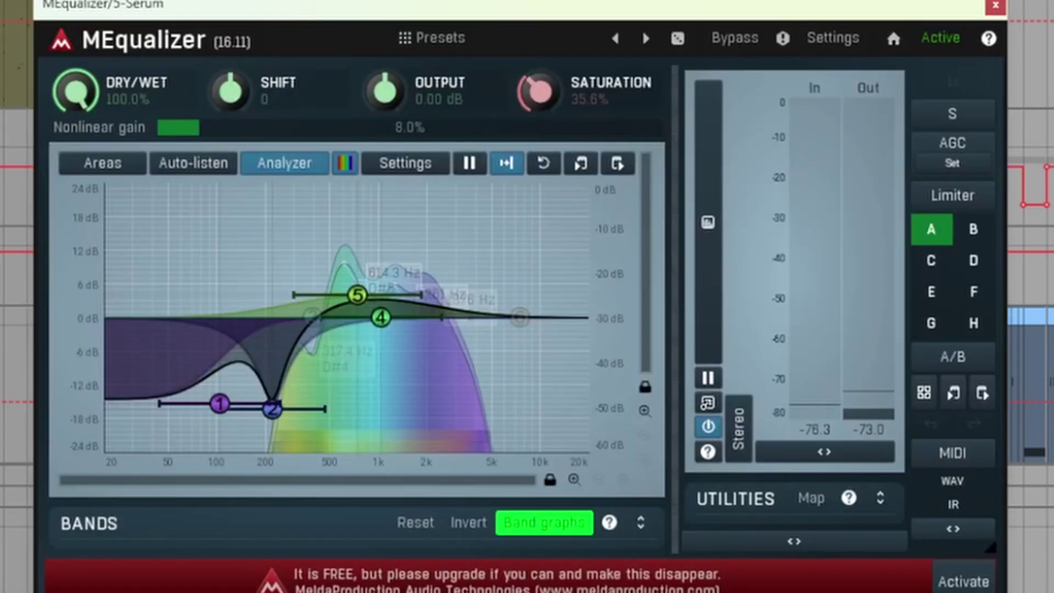
click(994, 5)
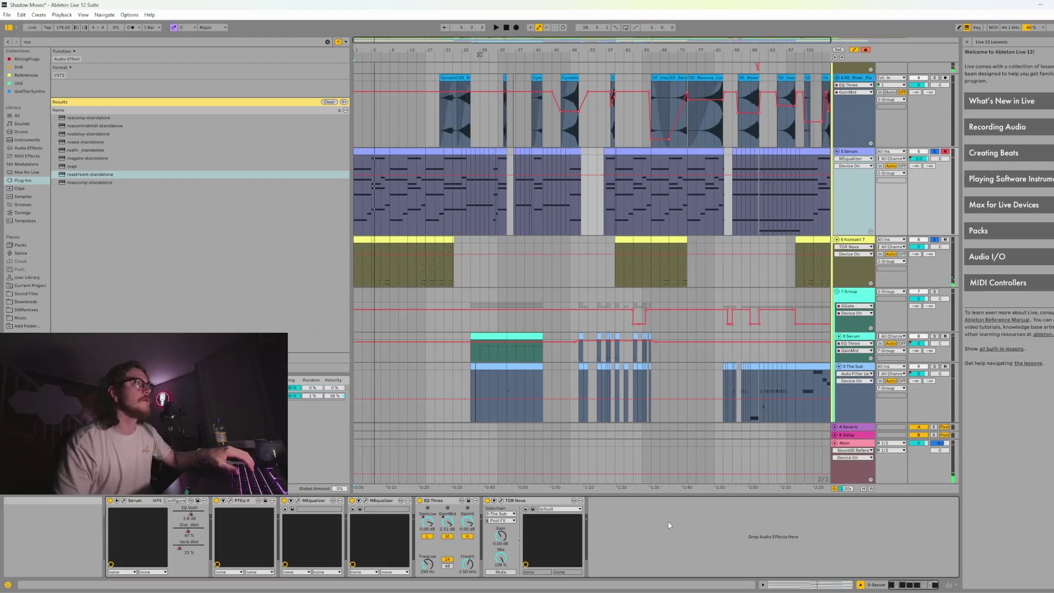
Examine the 5 Serum clip's chord notes in the MIDI editor, auditioning single notes, and mark bar 8 in the arrangement
key(shift+Tab)
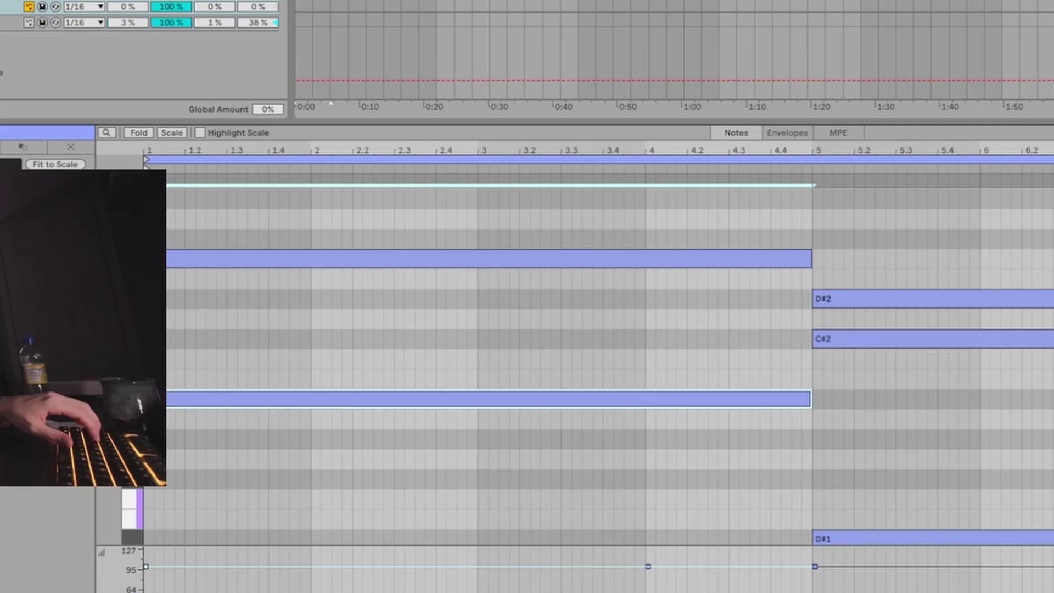
click(489, 258)
scroll(609, 340, up, 3)
click(489, 242)
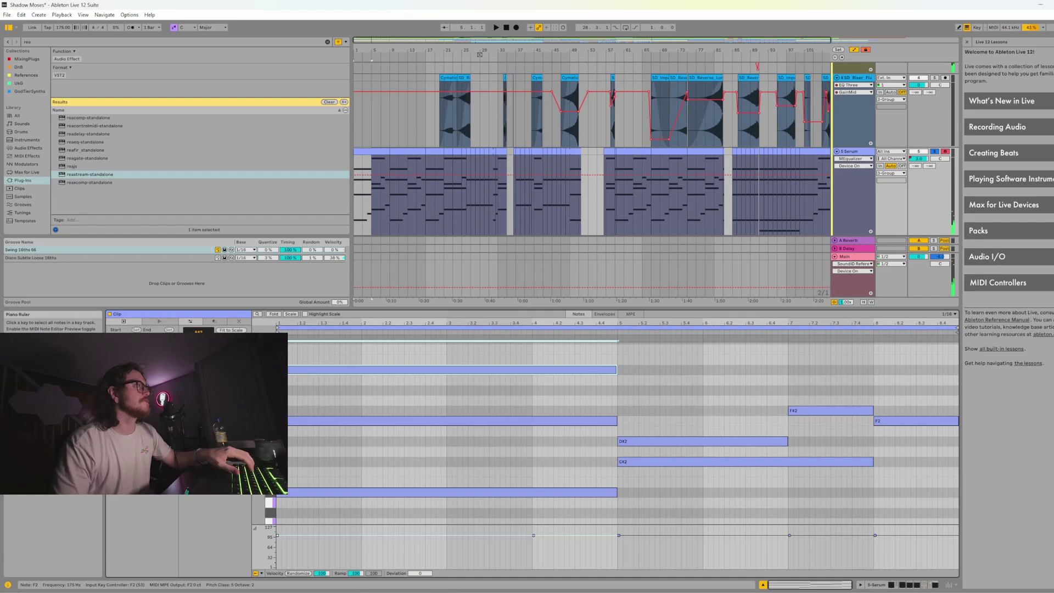
click(269, 421)
click(388, 193)
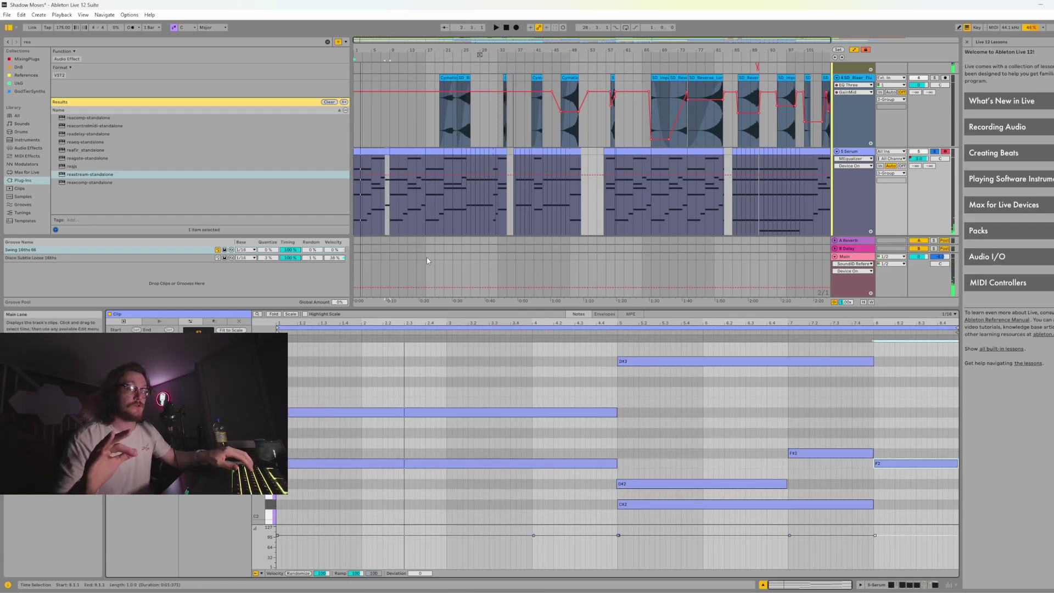
Display the 8 Serum track's Mixer Track Volume automation in the arrangement
scroll(380, 191, up, 5)
scroll(372, 196, up, 4)
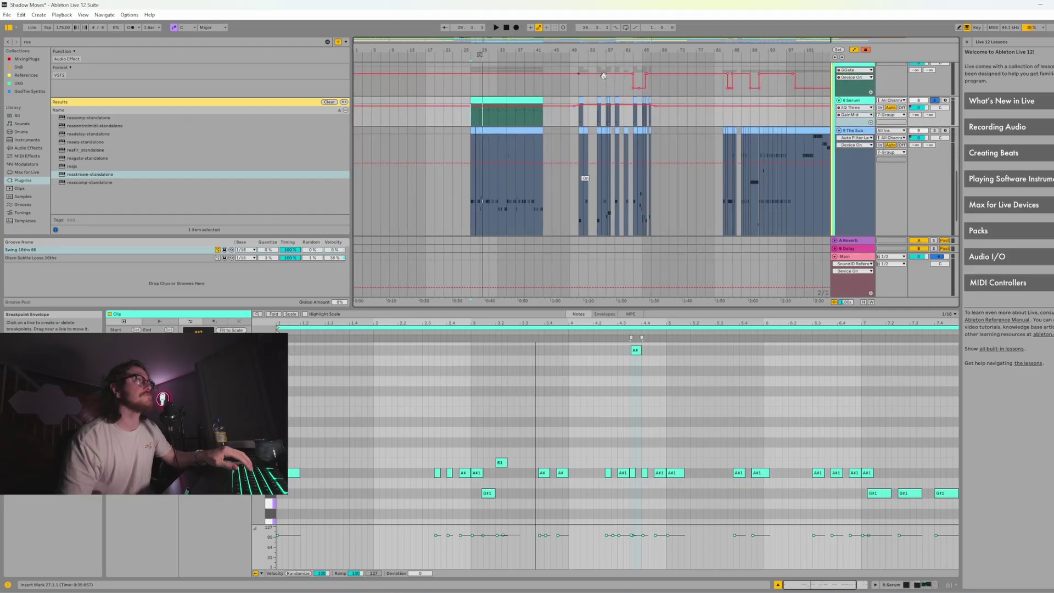
scroll(508, 179, down, 4)
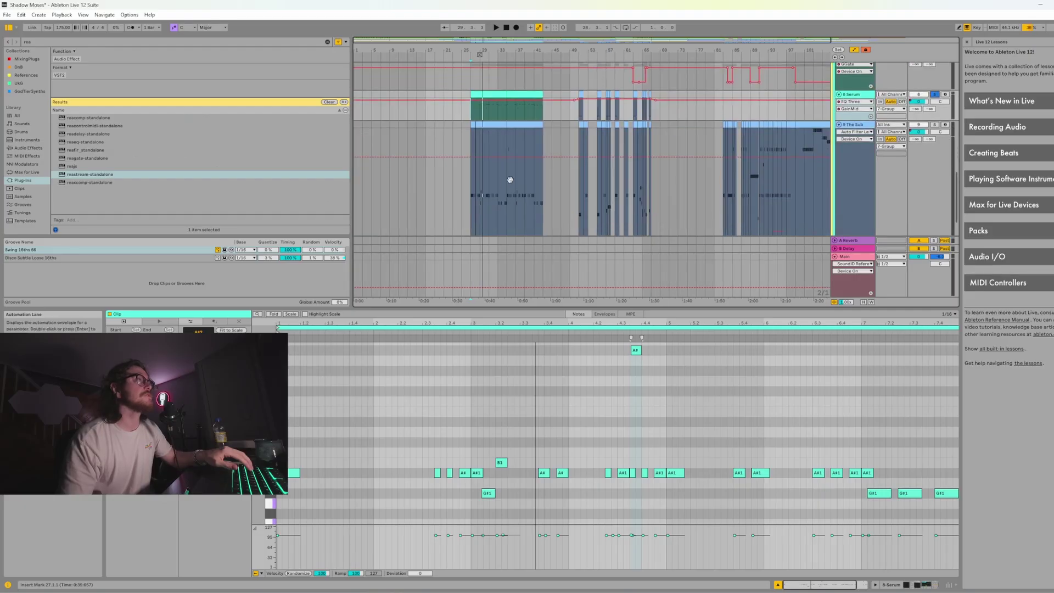
click(854, 124)
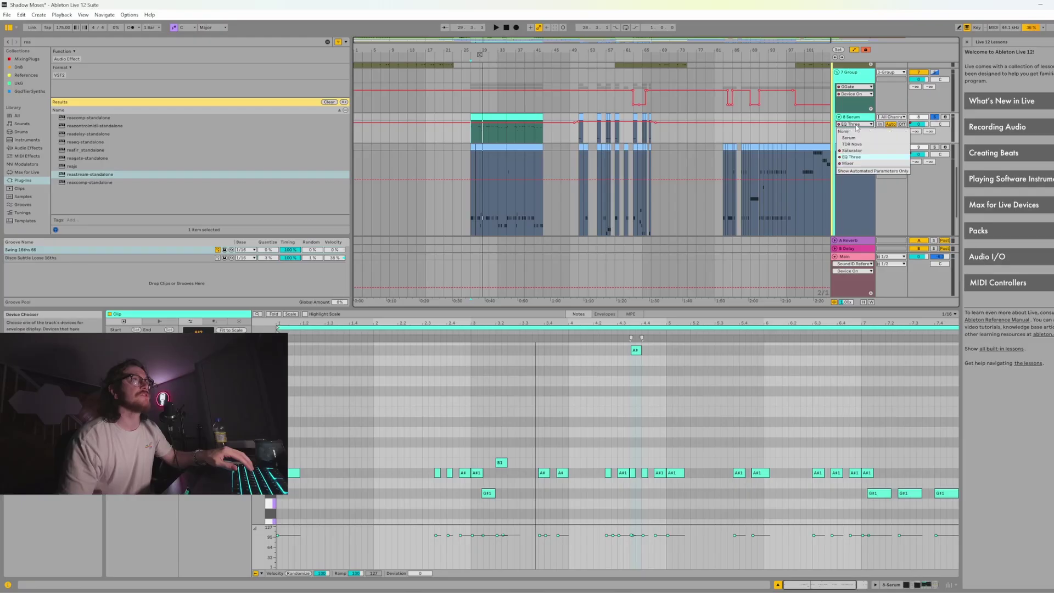
click(845, 135)
scroll(788, 169, down, 3)
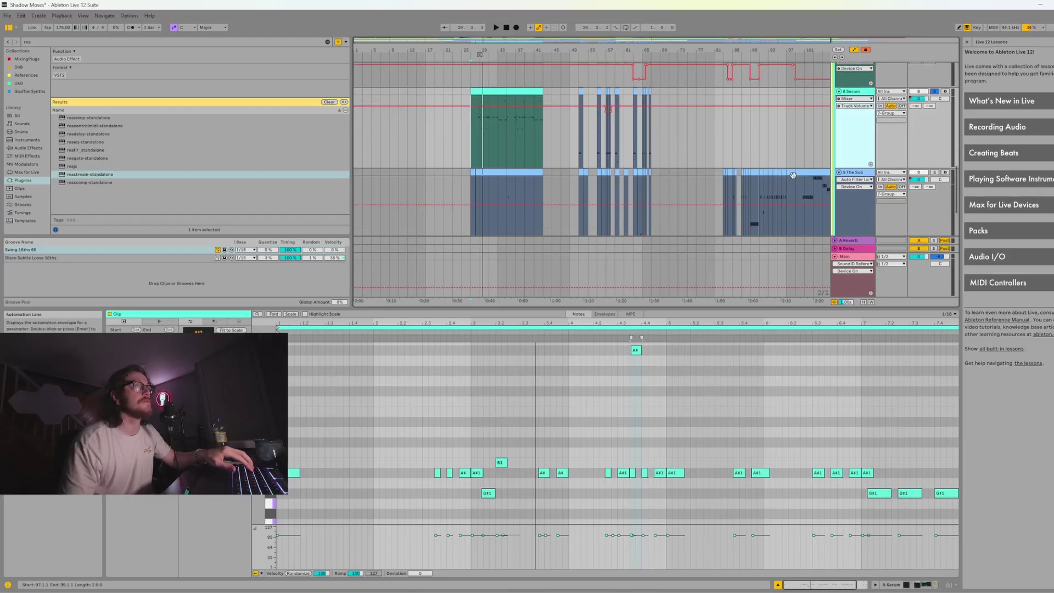
Display the rack Saturator's automation on The Sub and show its automated parameters in separate lanes
click(855, 146)
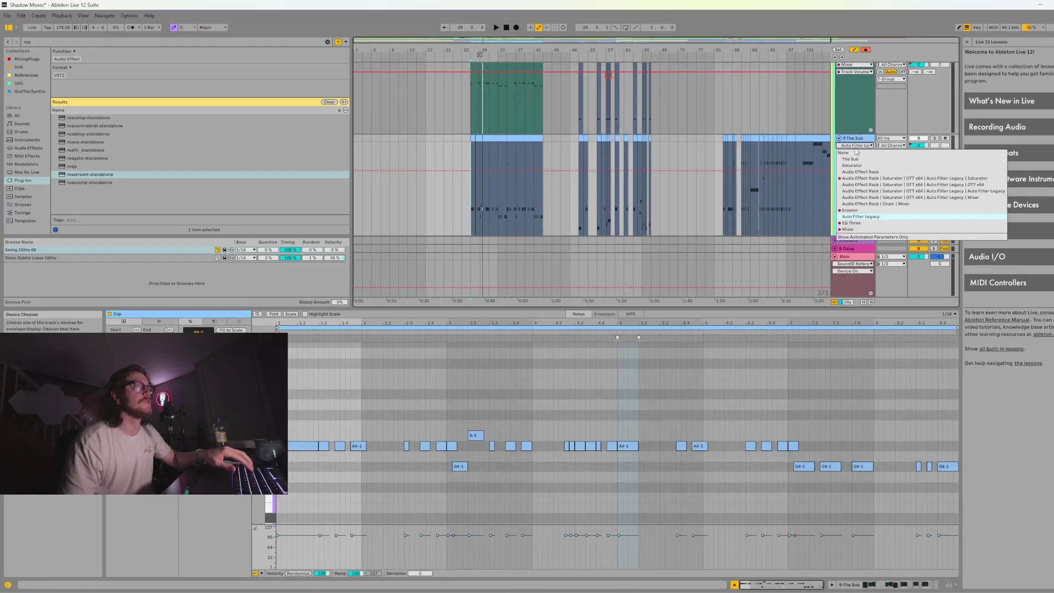
click(861, 180)
click(856, 153)
click(853, 163)
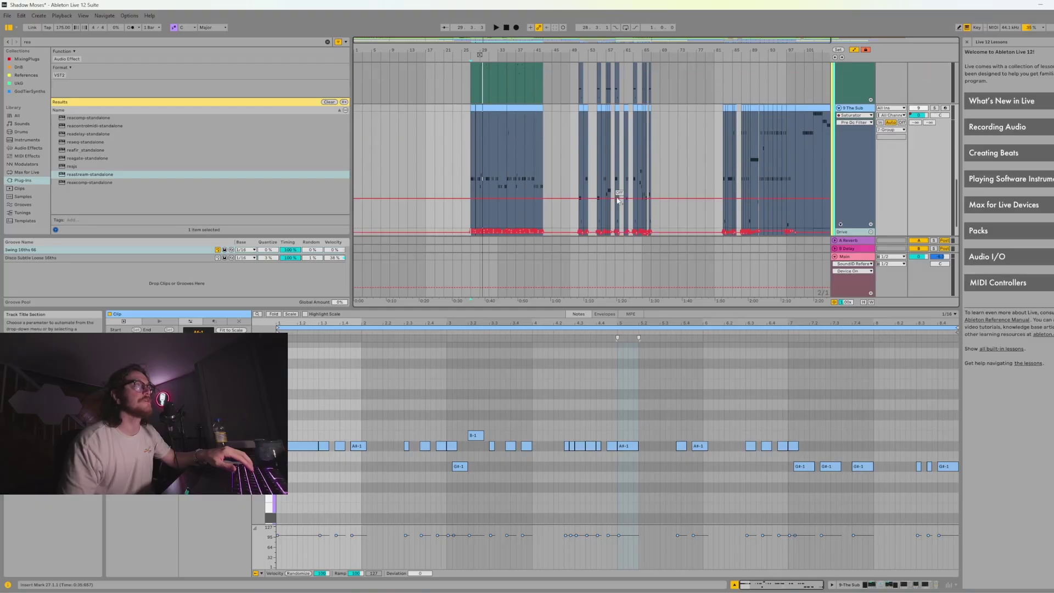
Examine The Sub's Drive, Dry/Wet and Frequency automation up close across the bass section from bar 27
scroll(500, 186, down, 2)
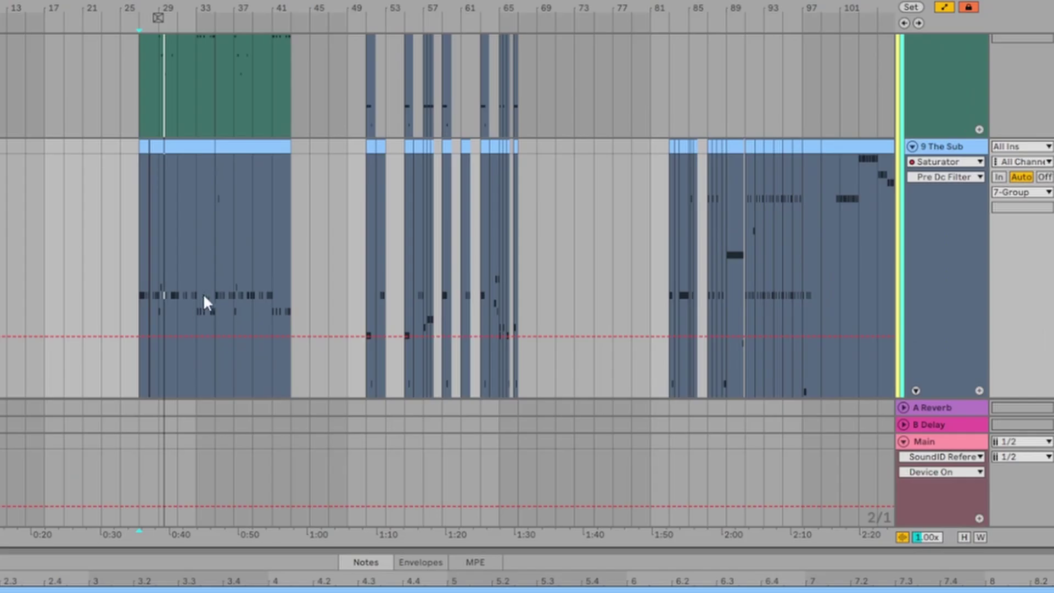
key(alt+a)
scroll(218, 310, up, 5)
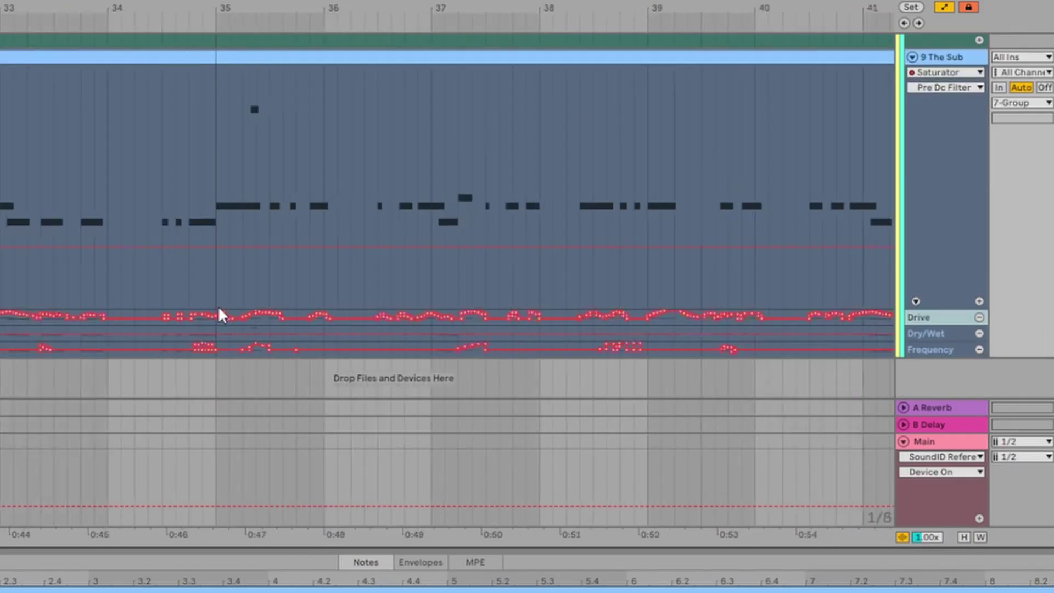
scroll(208, 329, down, 3)
click(228, 246)
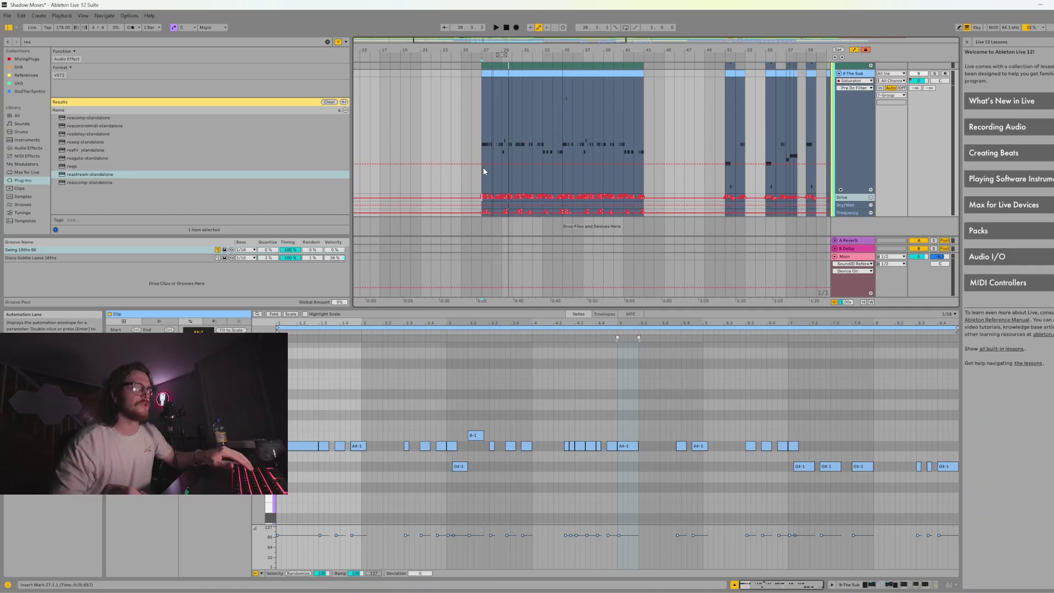
scroll(889, 137, up, 10)
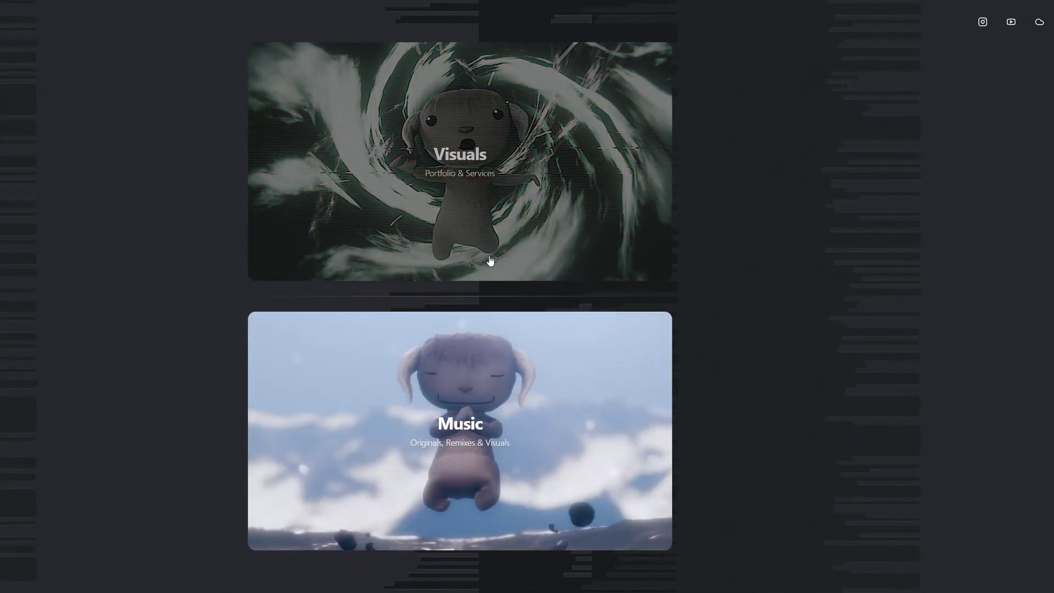
Switch to the artist's website, open the Visuals portfolio, browse its featured case studies, and look over the music content
click(490, 261)
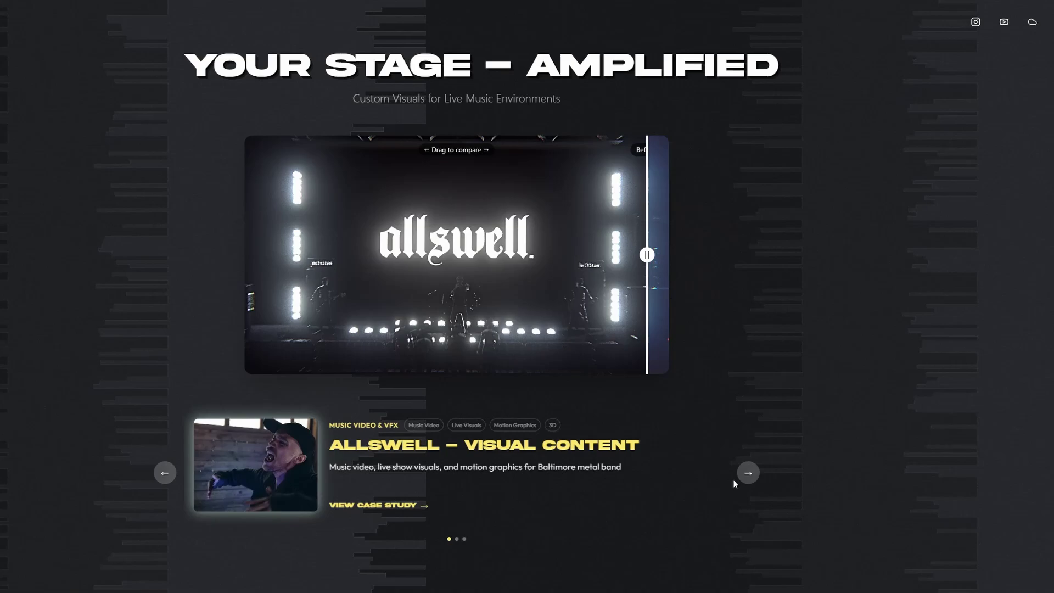
click(748, 473)
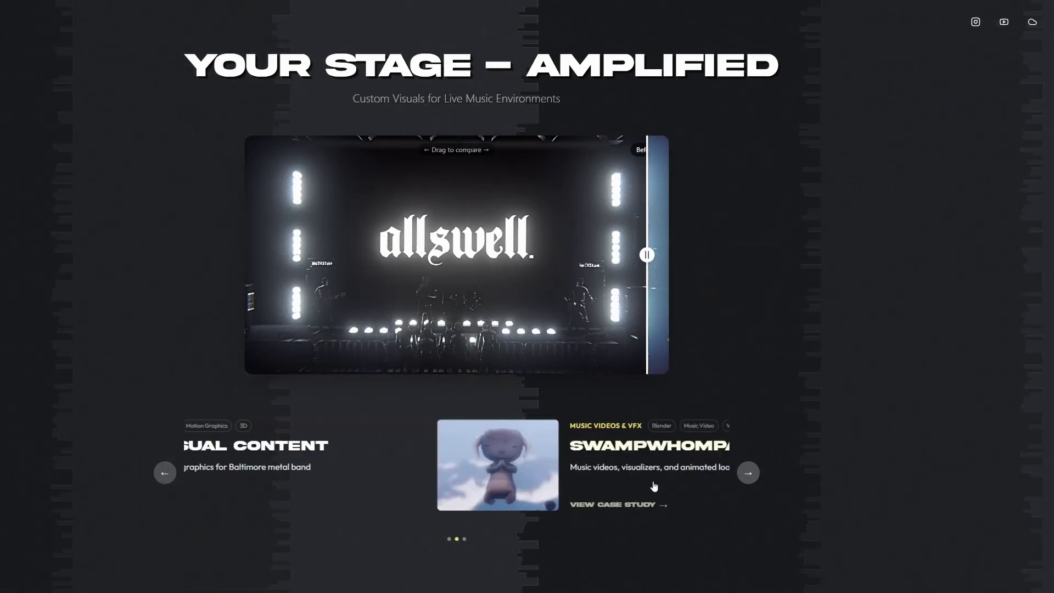
click(749, 473)
scroll(183, 543, down, 3)
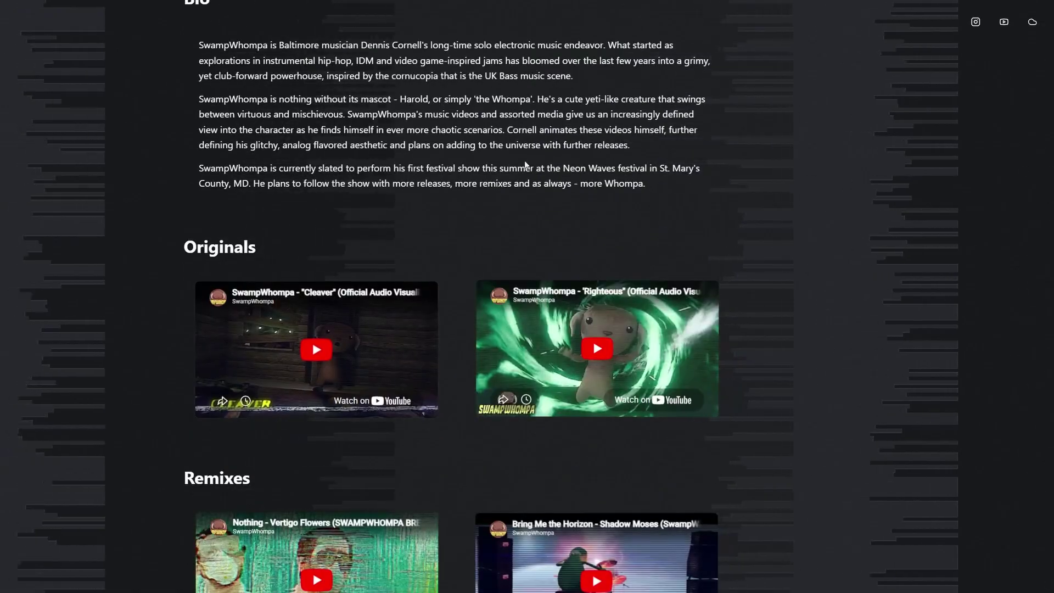